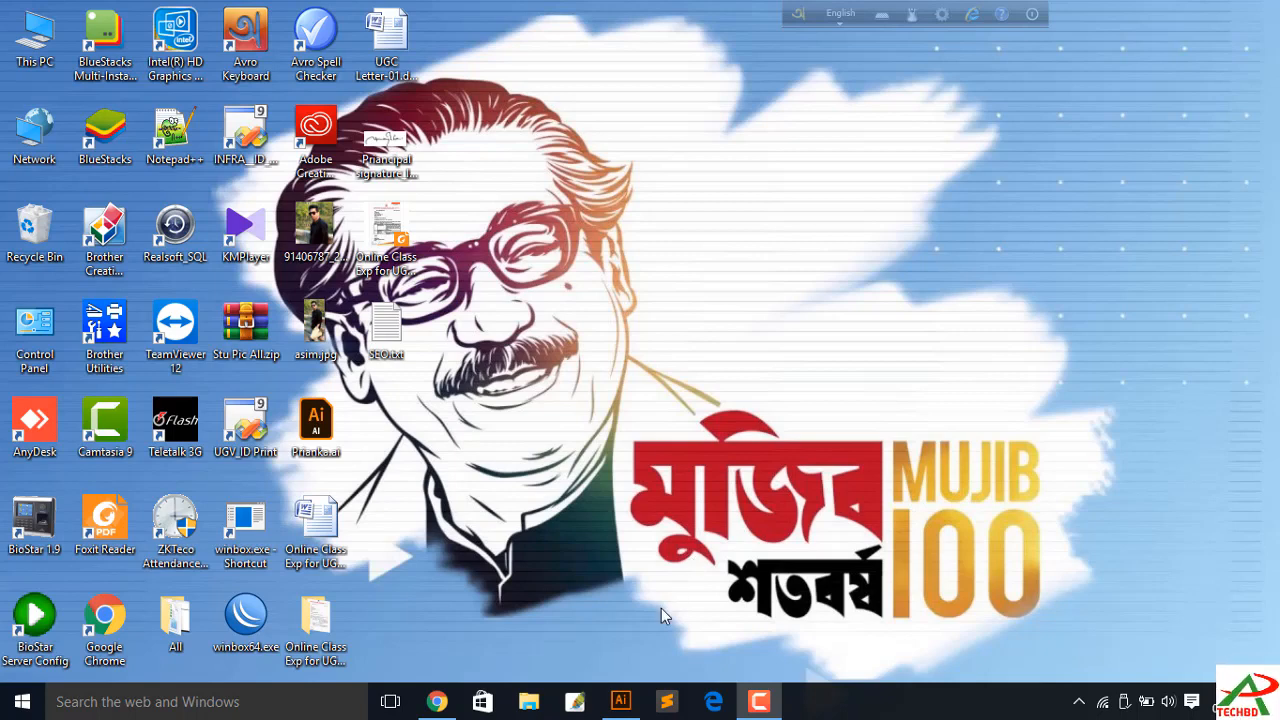
# Switch to Adobe Illustrator and activate the Rectangle tool
pyautogui.click(620, 703)
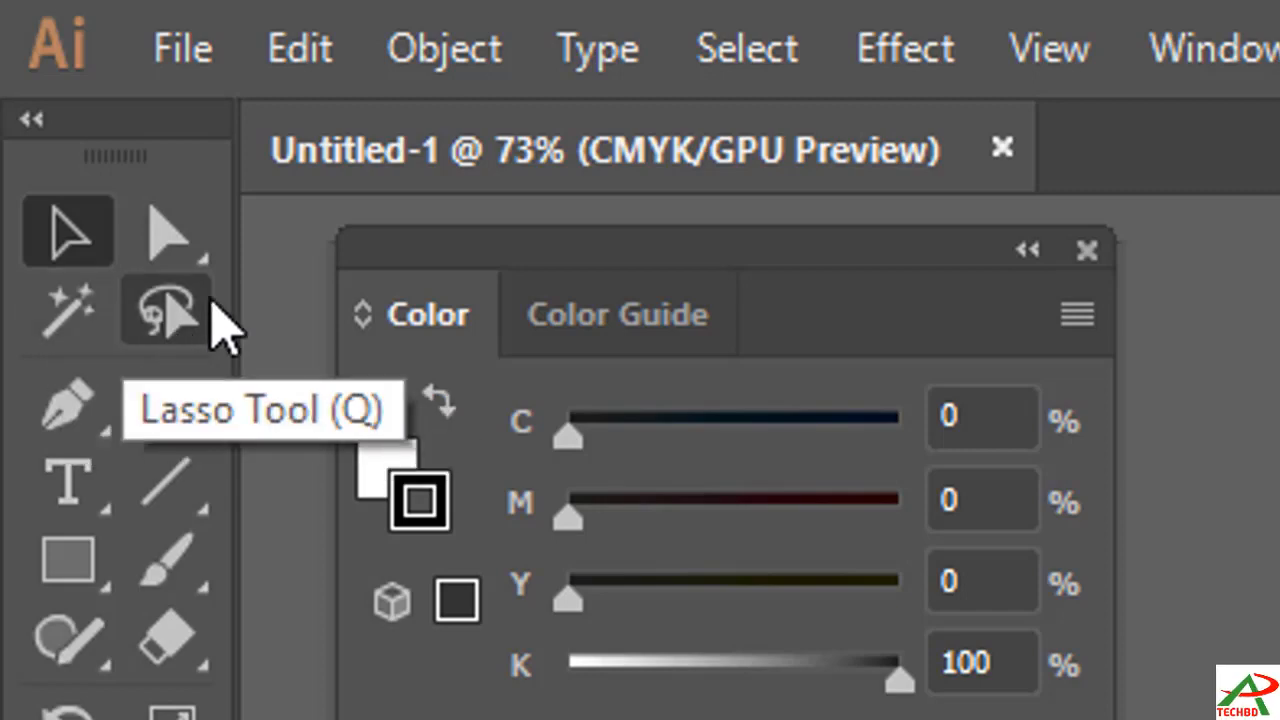
pyautogui.click(68, 562)
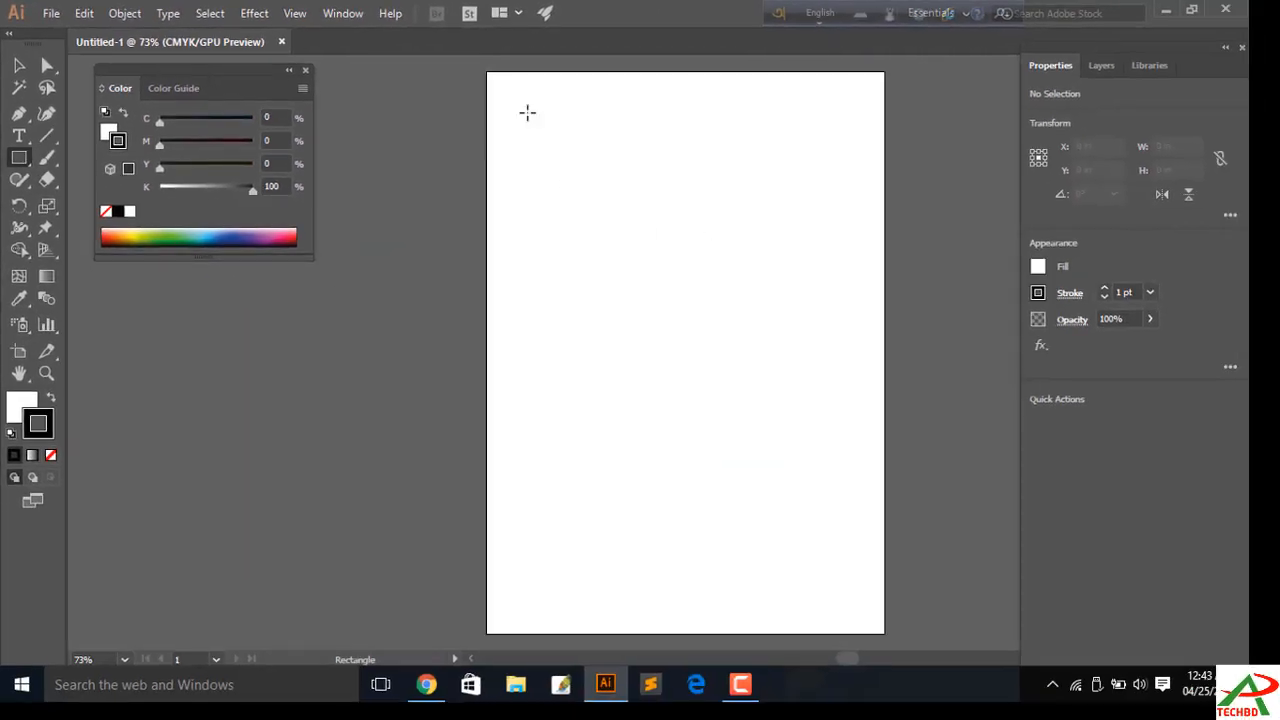
pyautogui.rightClick(517, 125)
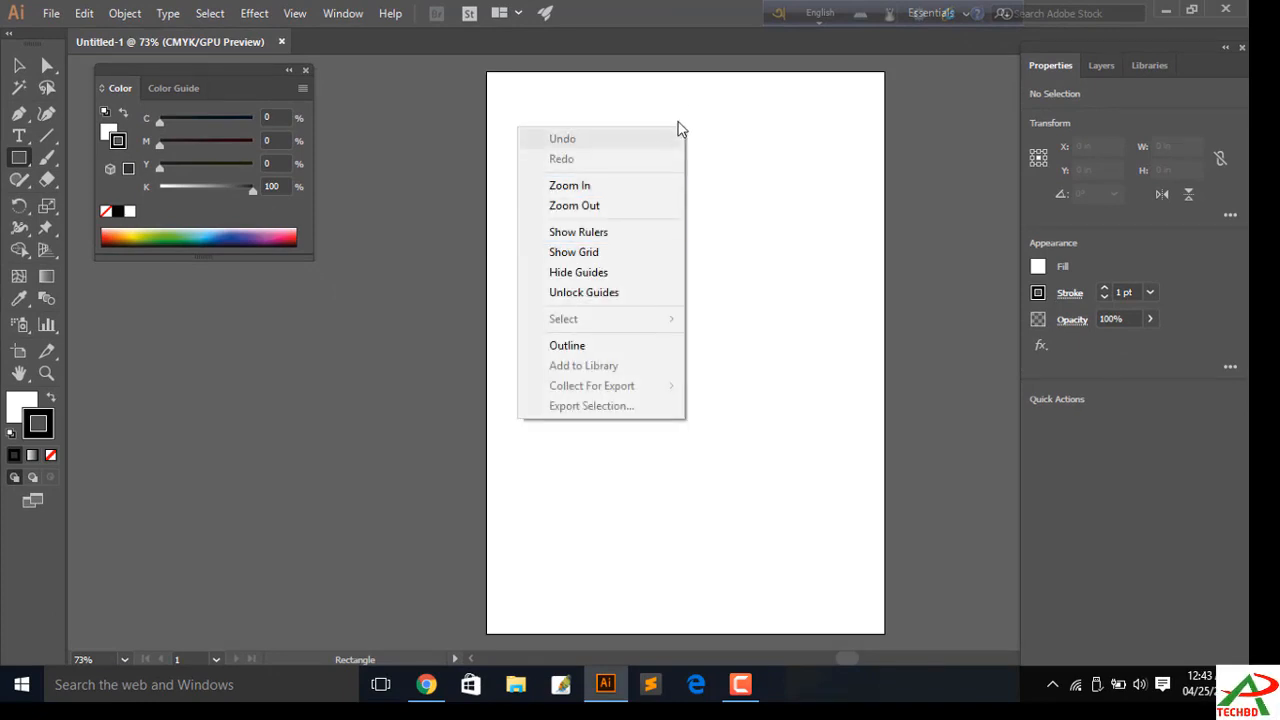
pyautogui.click(580, 108)
pyautogui.click(577, 97)
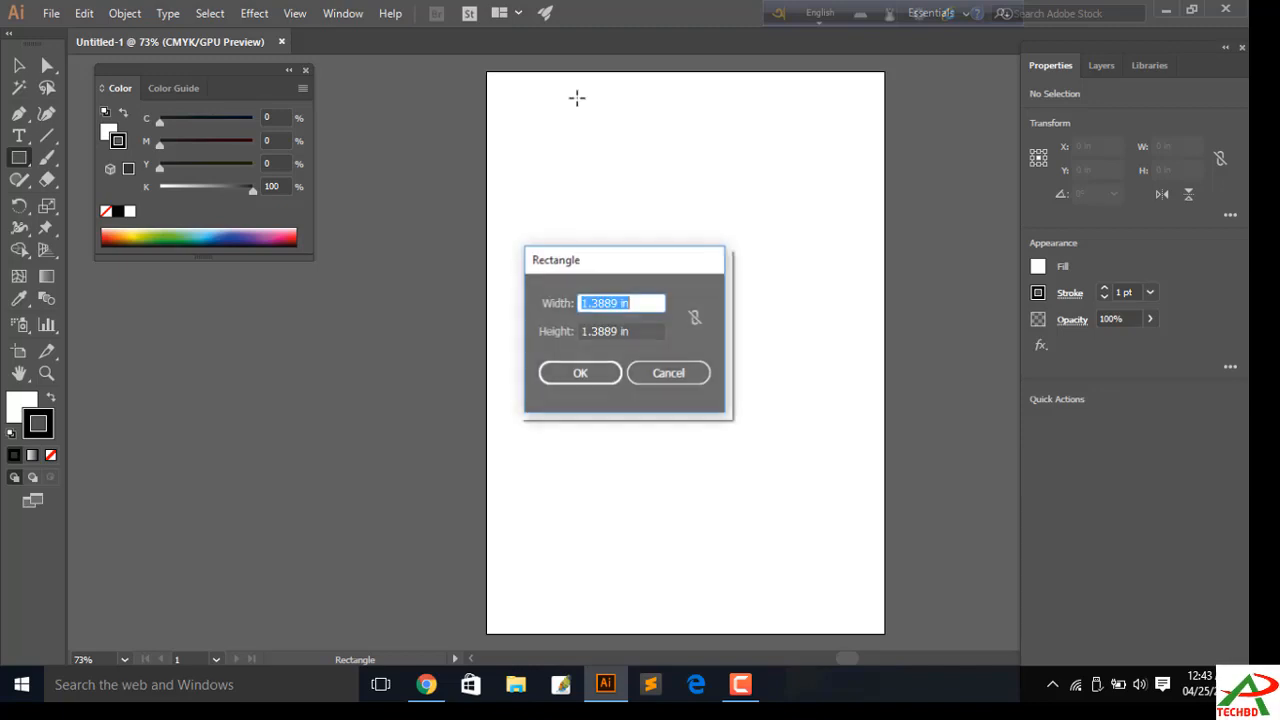
pyautogui.click(660, 373)
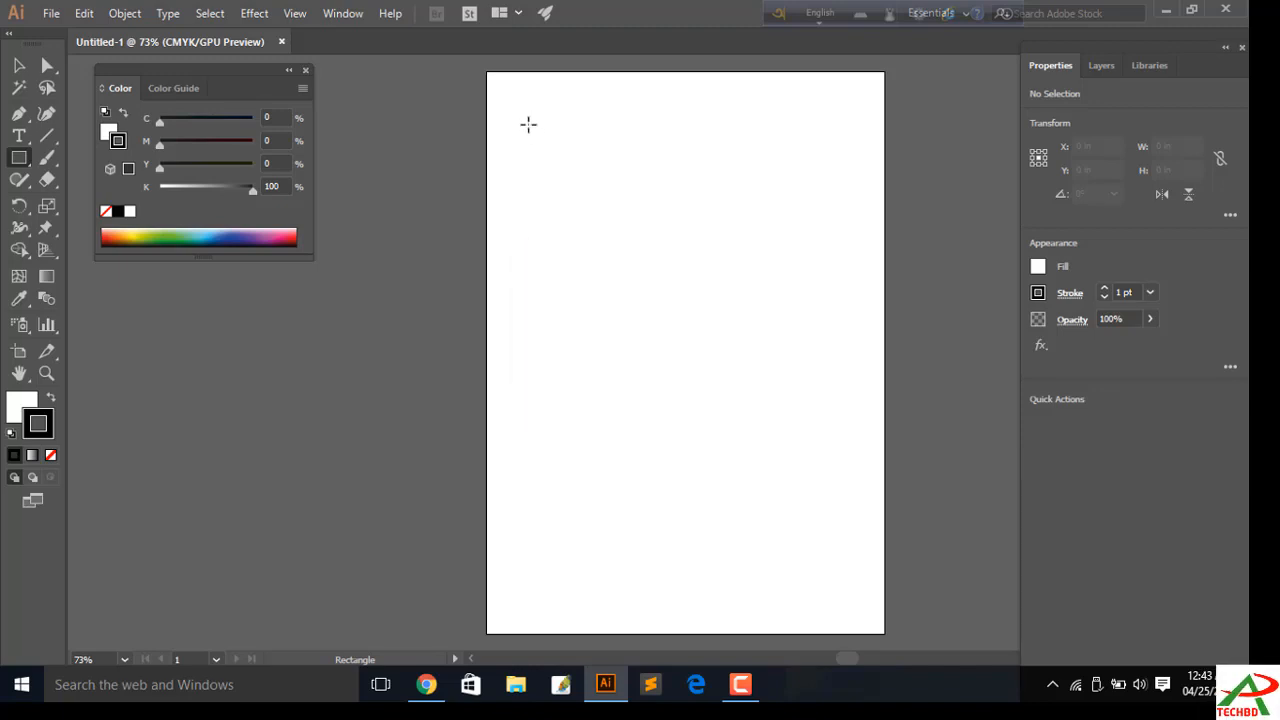
# Draw a rectangle about 1.58 by 1.12 in near the artboard's upper-left corner and fill it with green from the color spectrum
pyautogui.moveTo(528, 124); pyautogui.dragTo(605, 178)
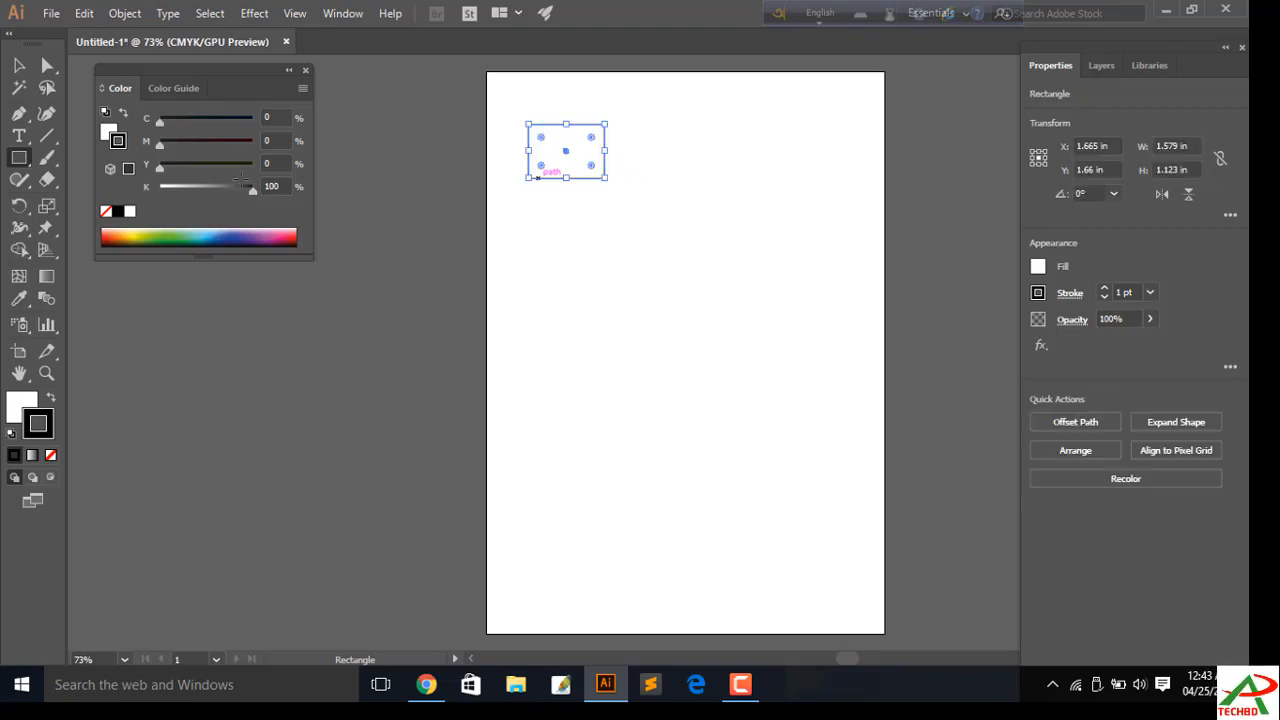
pyautogui.click(106, 133)
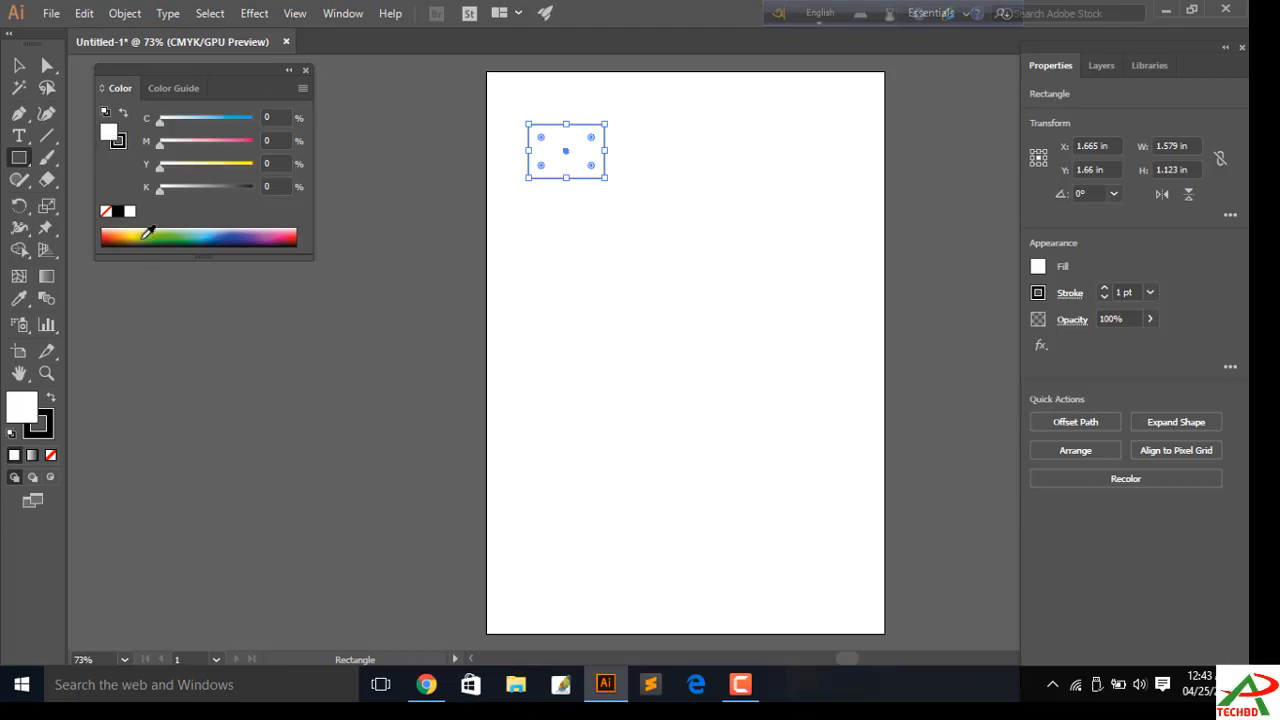
pyautogui.click(144, 237)
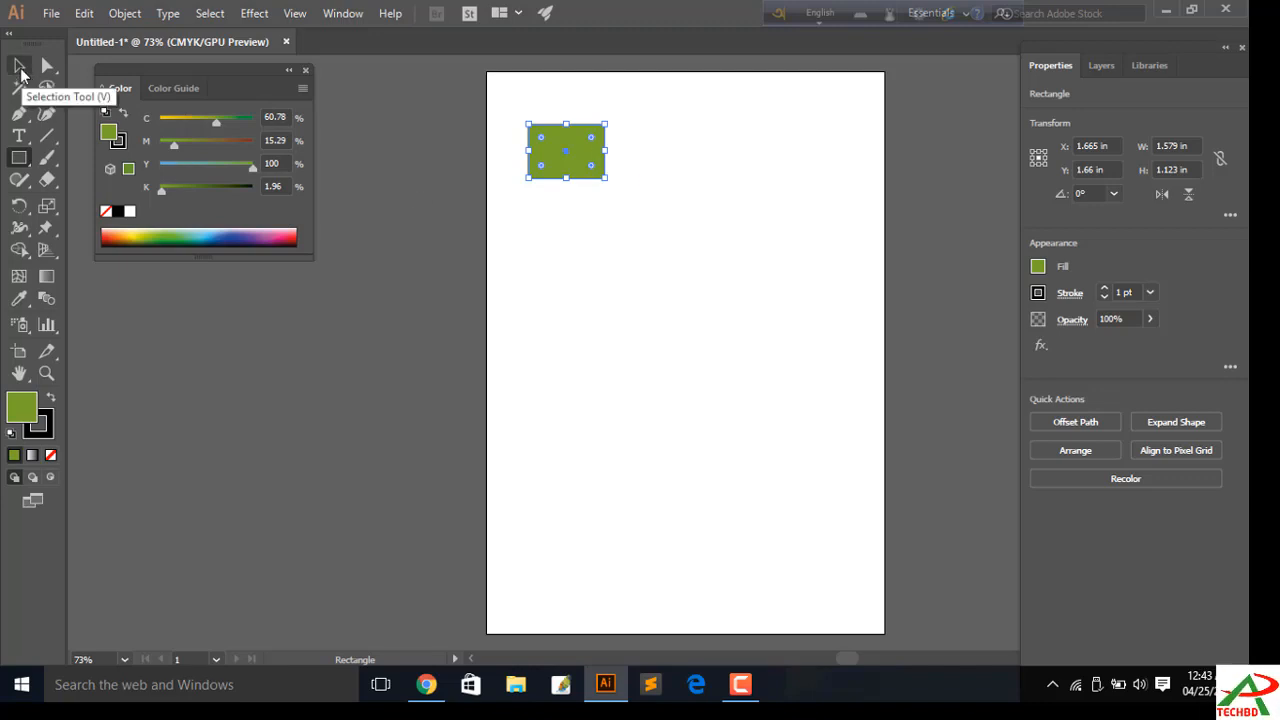
# Copy the green rectangle and paste several stacked copies in the middle of the artboard
pyautogui.click(21, 72)
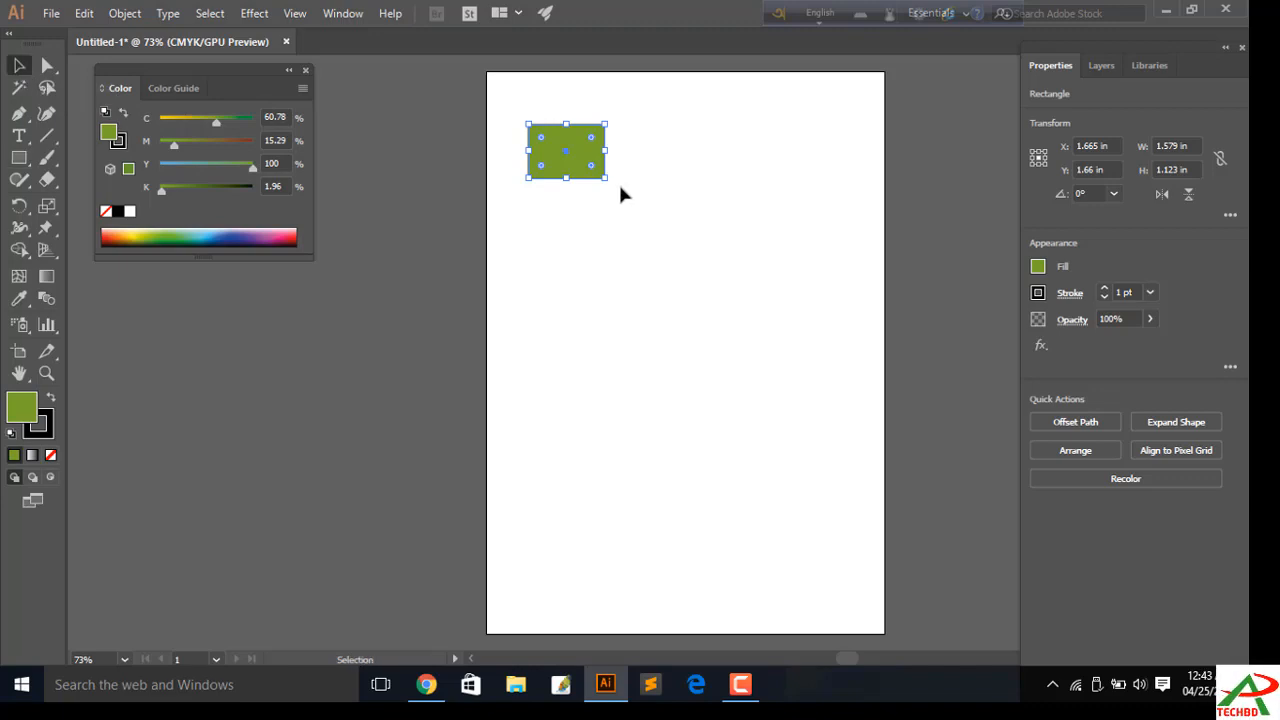
pyautogui.press('a')
pyautogui.hotkey('ctrl', 'v')
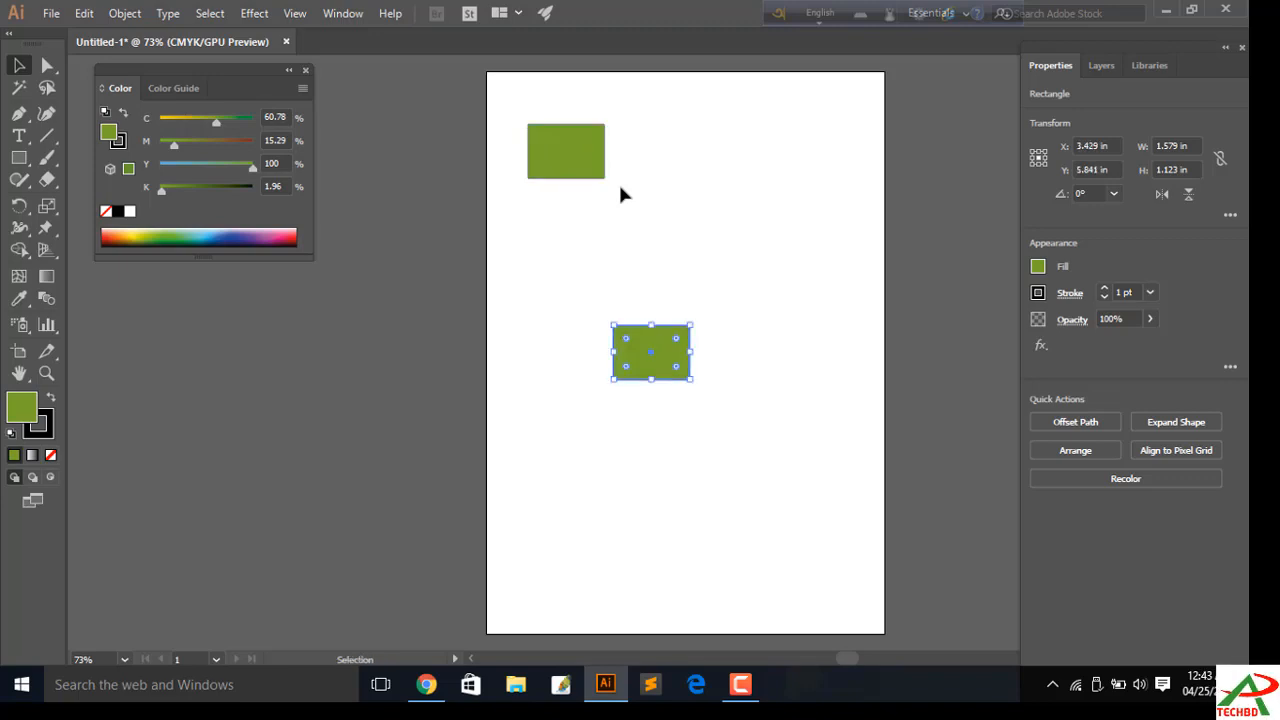
pyautogui.press('a')
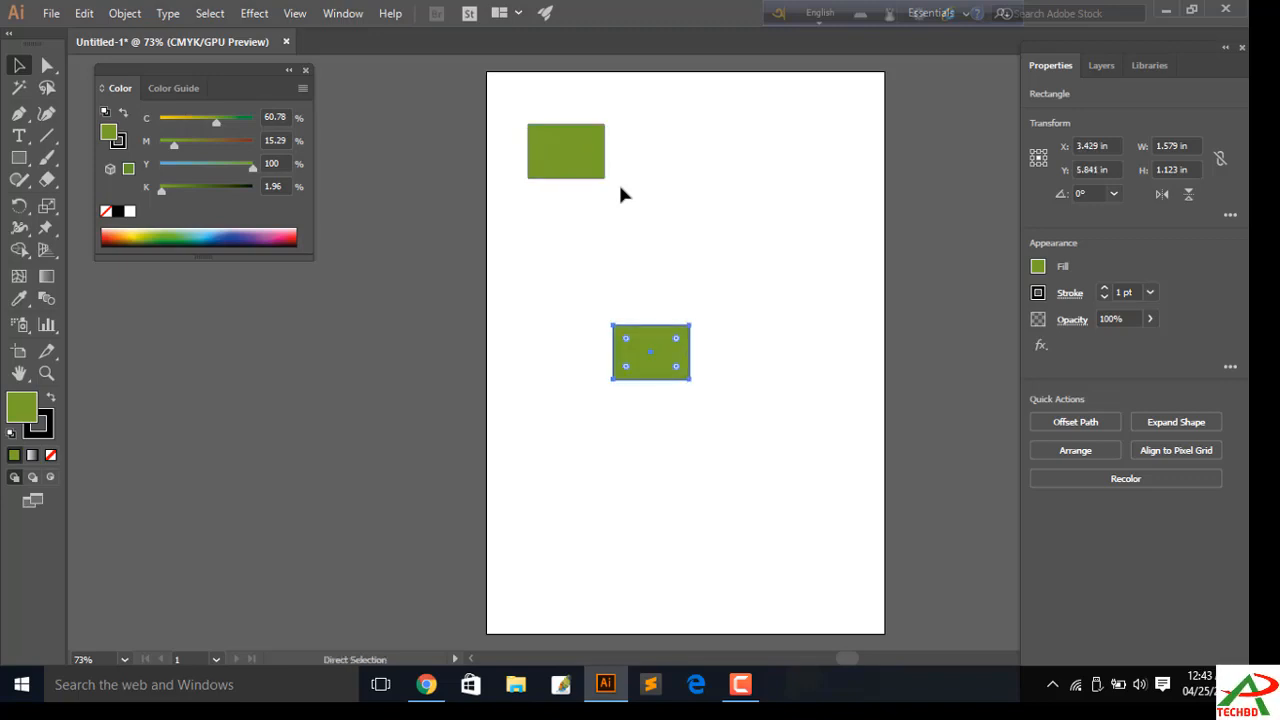
pyautogui.press('v')
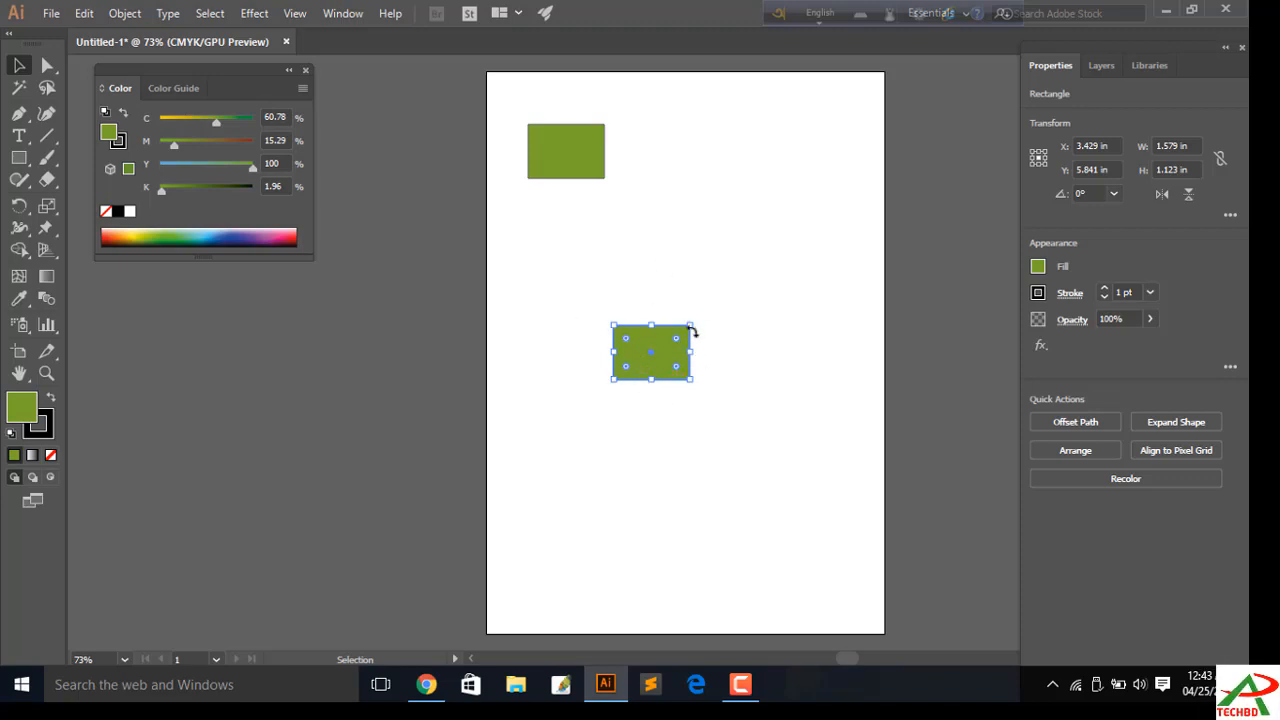
# Move three copies off the stack: one to the right of the original rectangle and two side by side in a row below
pyautogui.click(728, 338)
pyautogui.click(672, 351)
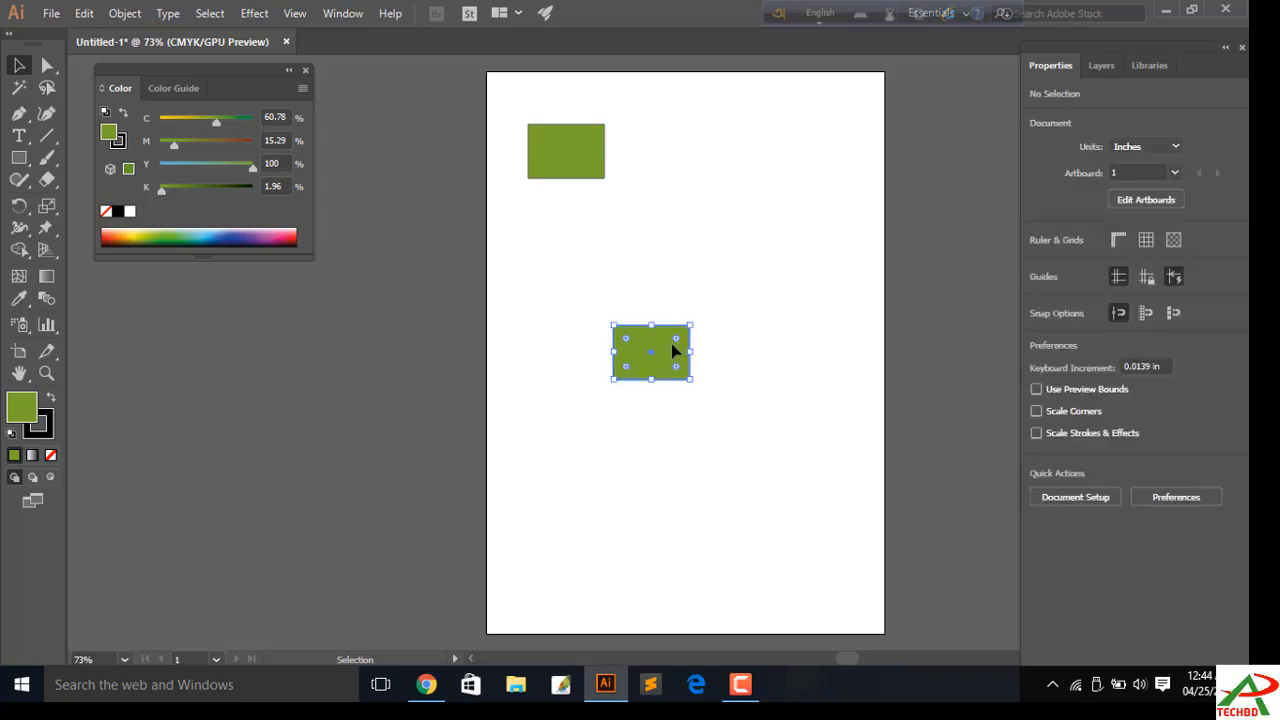
pyautogui.moveTo(672, 351); pyautogui.dragTo(700, 135)
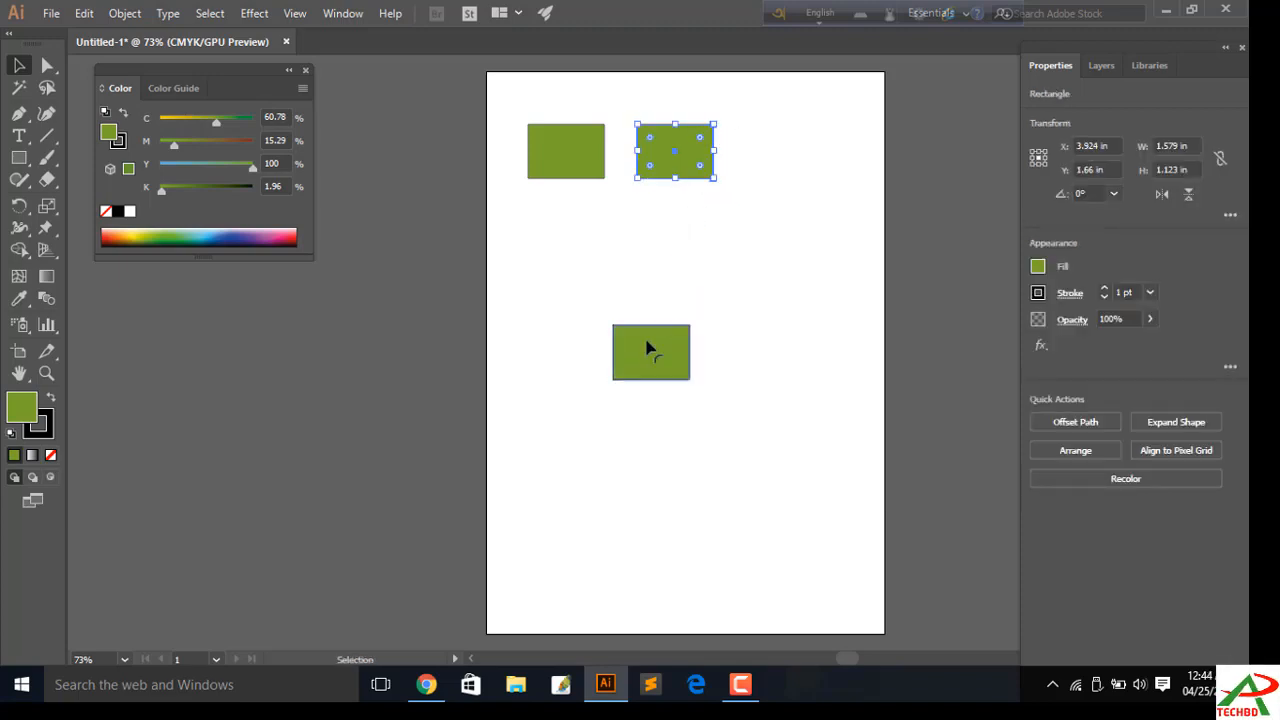
pyautogui.moveTo(647, 348); pyautogui.dragTo(547, 208)
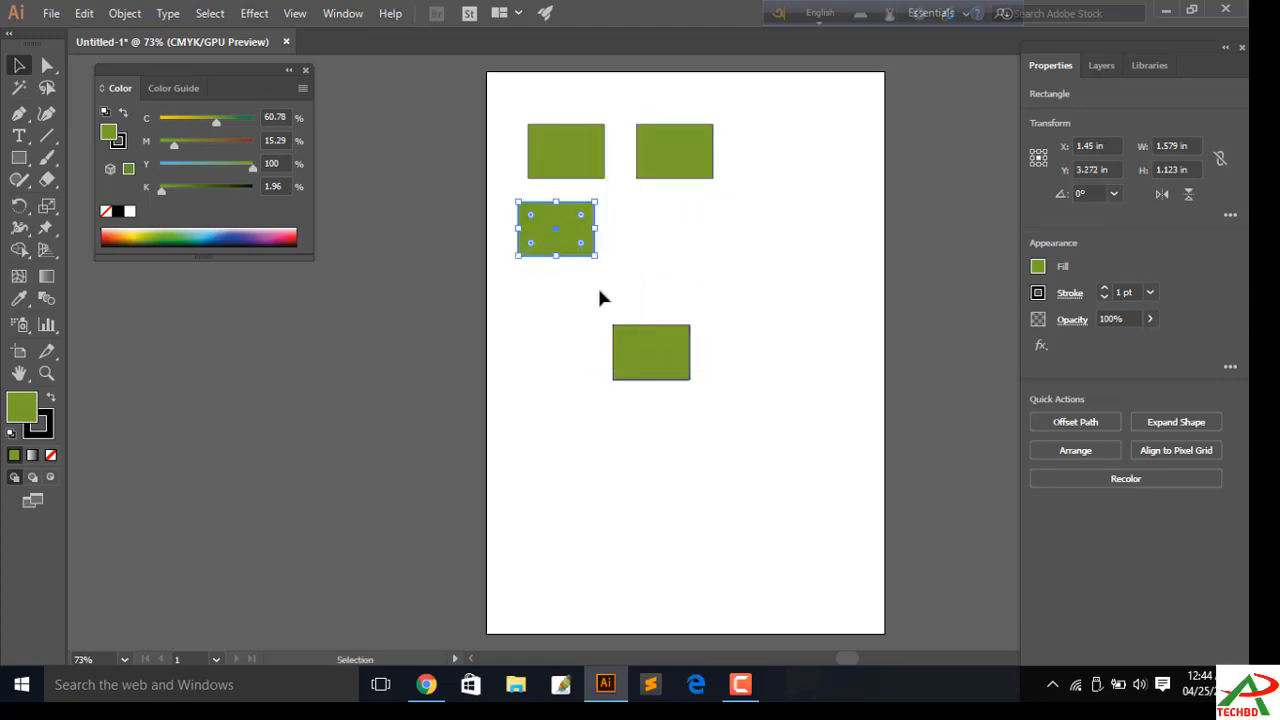
pyautogui.click(631, 350)
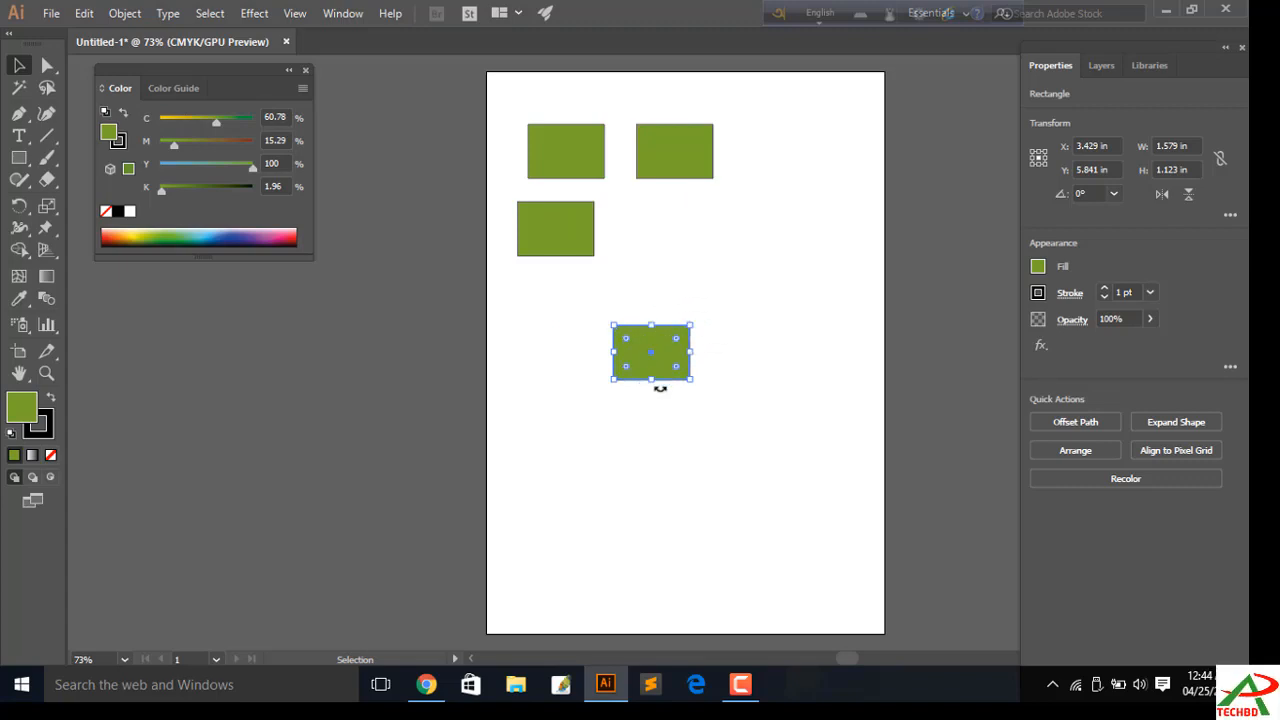
pyautogui.click(656, 423)
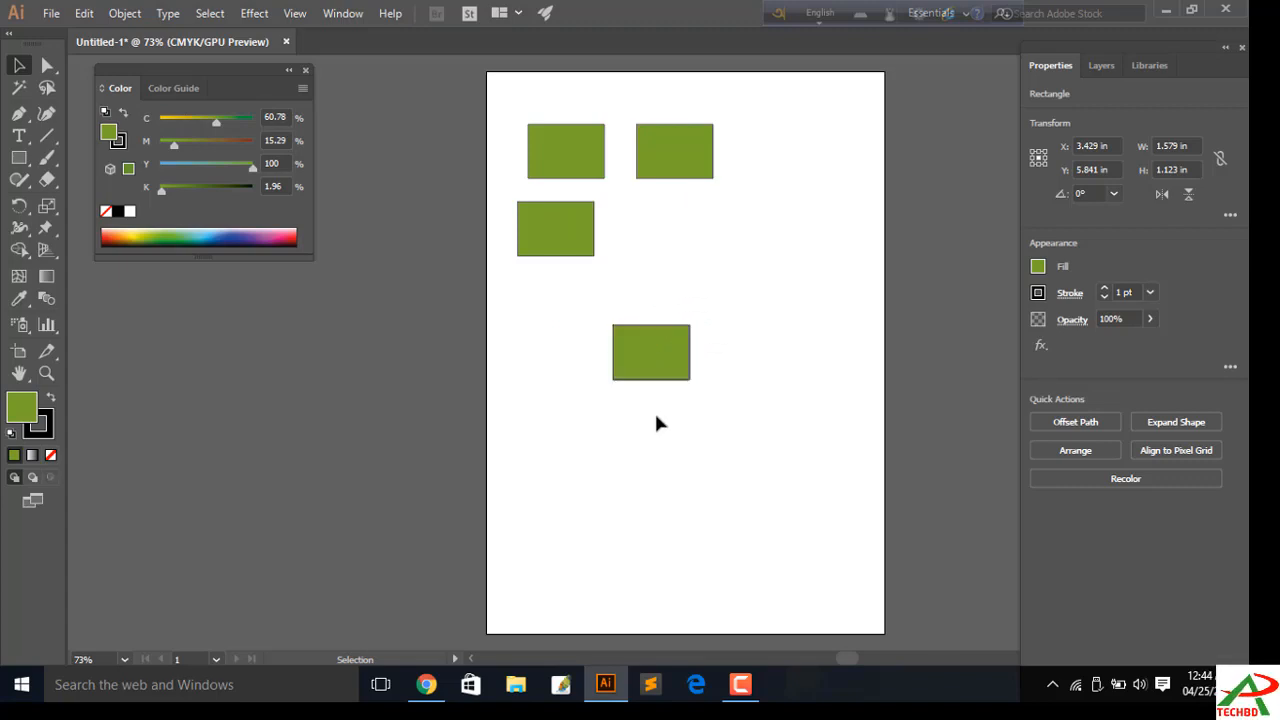
pyautogui.click(646, 344)
pyautogui.moveTo(646, 344); pyautogui.dragTo(637, 220)
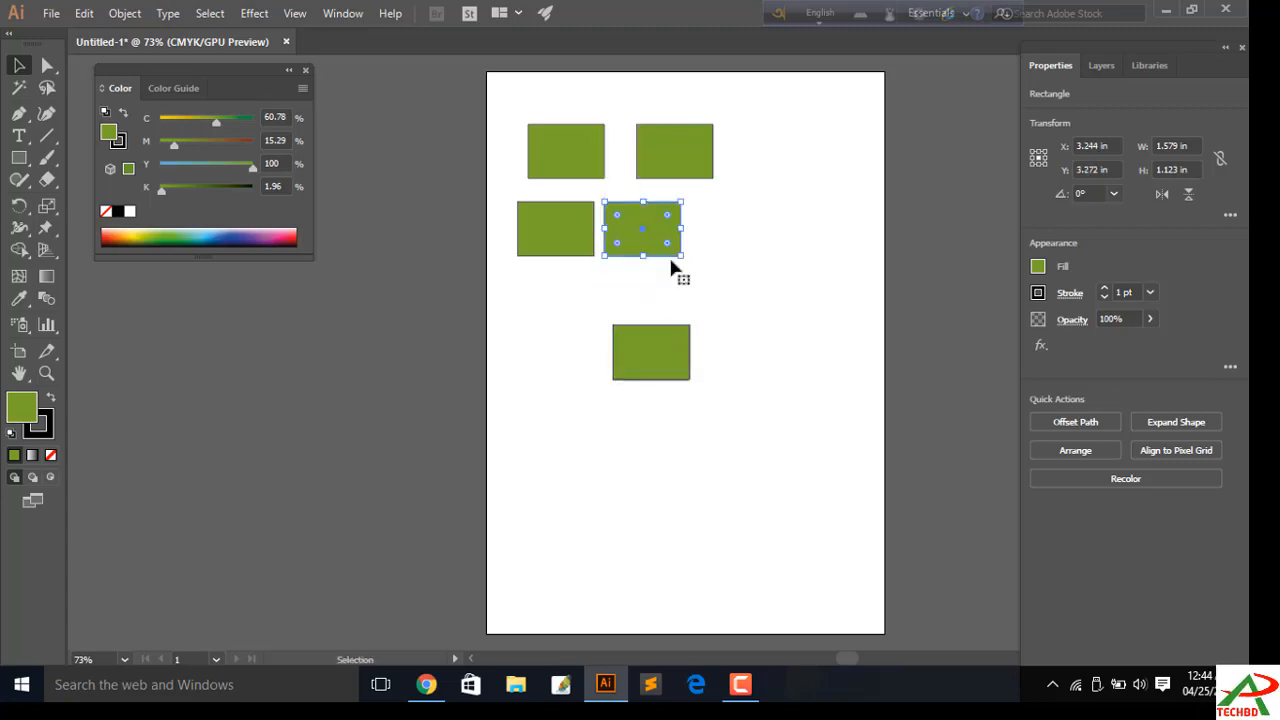
# Spread the remaining stacked copies: one up to the right, one down to the left and the last one down to the right
pyautogui.click(632, 377)
pyautogui.moveTo(652, 374); pyautogui.dragTo(714, 320)
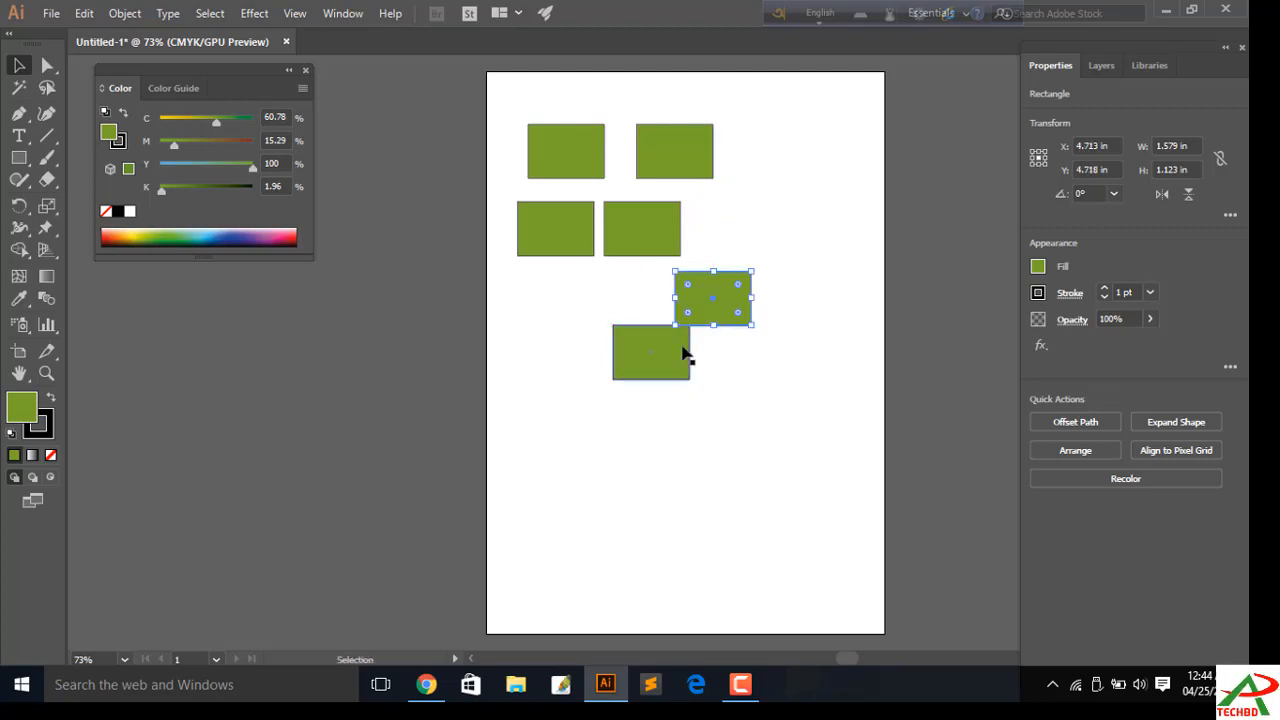
pyautogui.click(686, 352)
pyautogui.moveTo(656, 355); pyautogui.dragTo(563, 419)
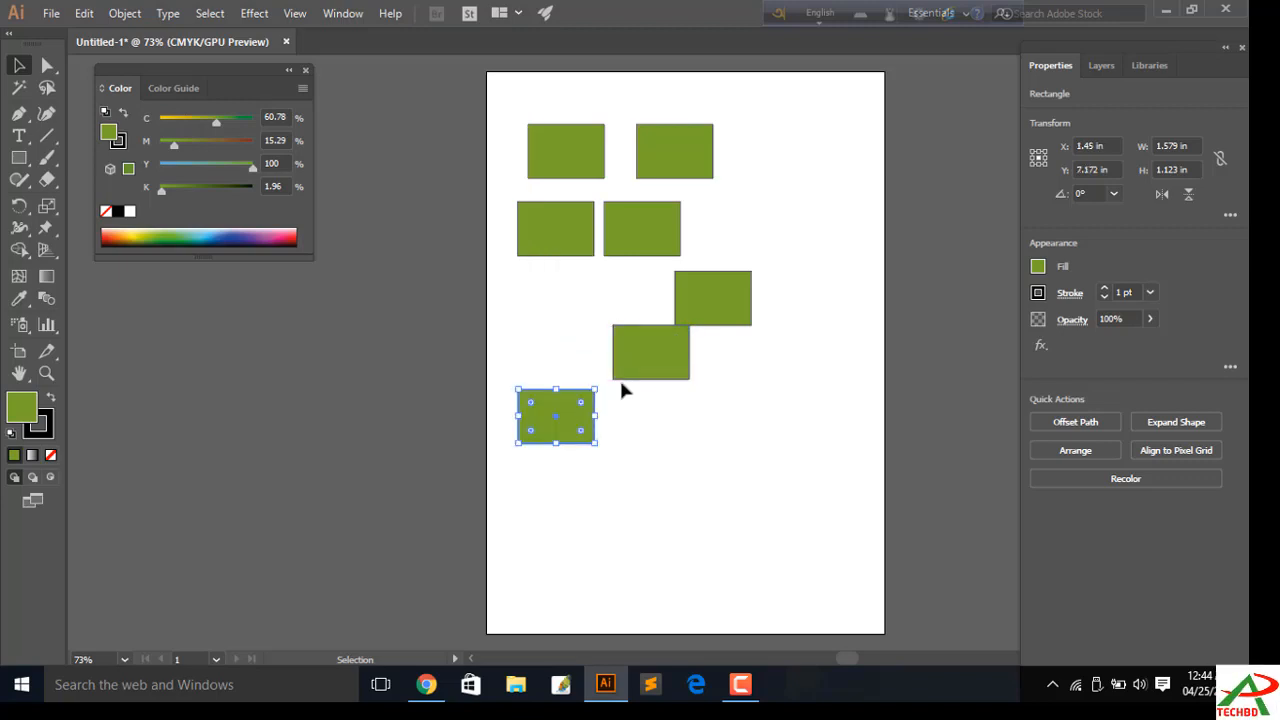
pyautogui.click(646, 371)
pyautogui.moveTo(645, 371); pyautogui.dragTo(695, 450)
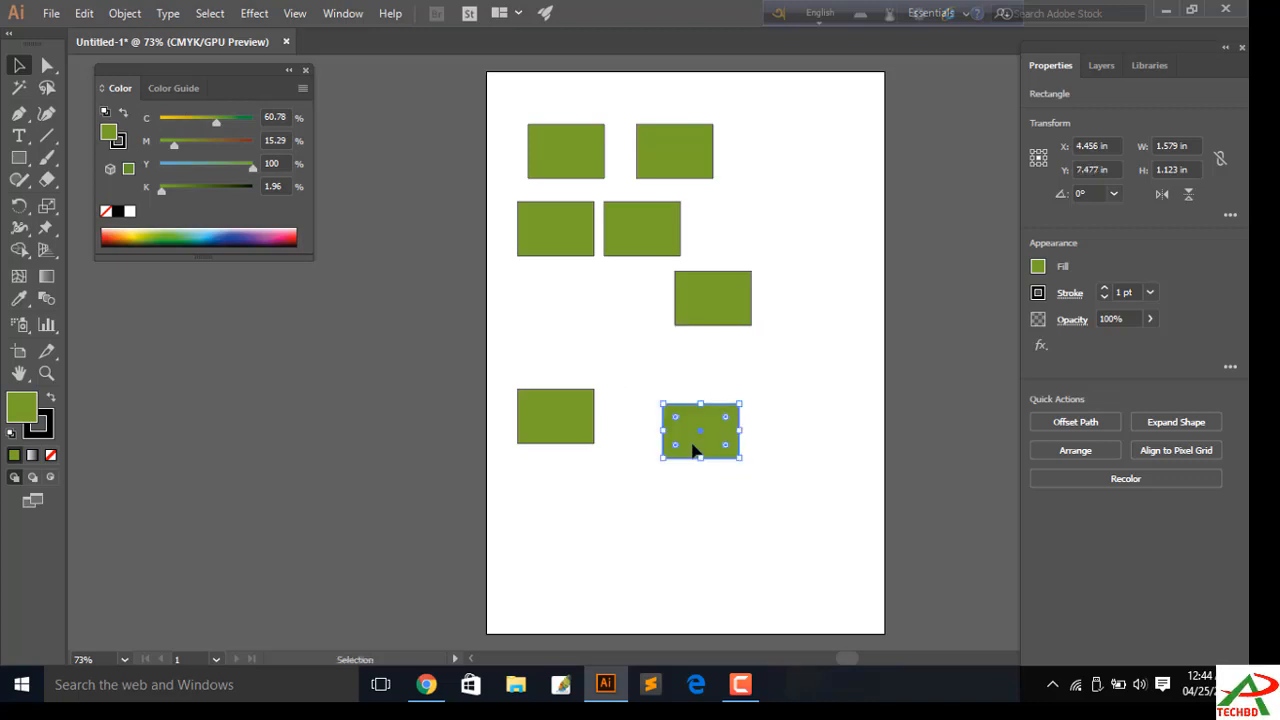
# Set the yellow value of the lower-right rectangle's fill to 30%
pyautogui.click(187, 163)
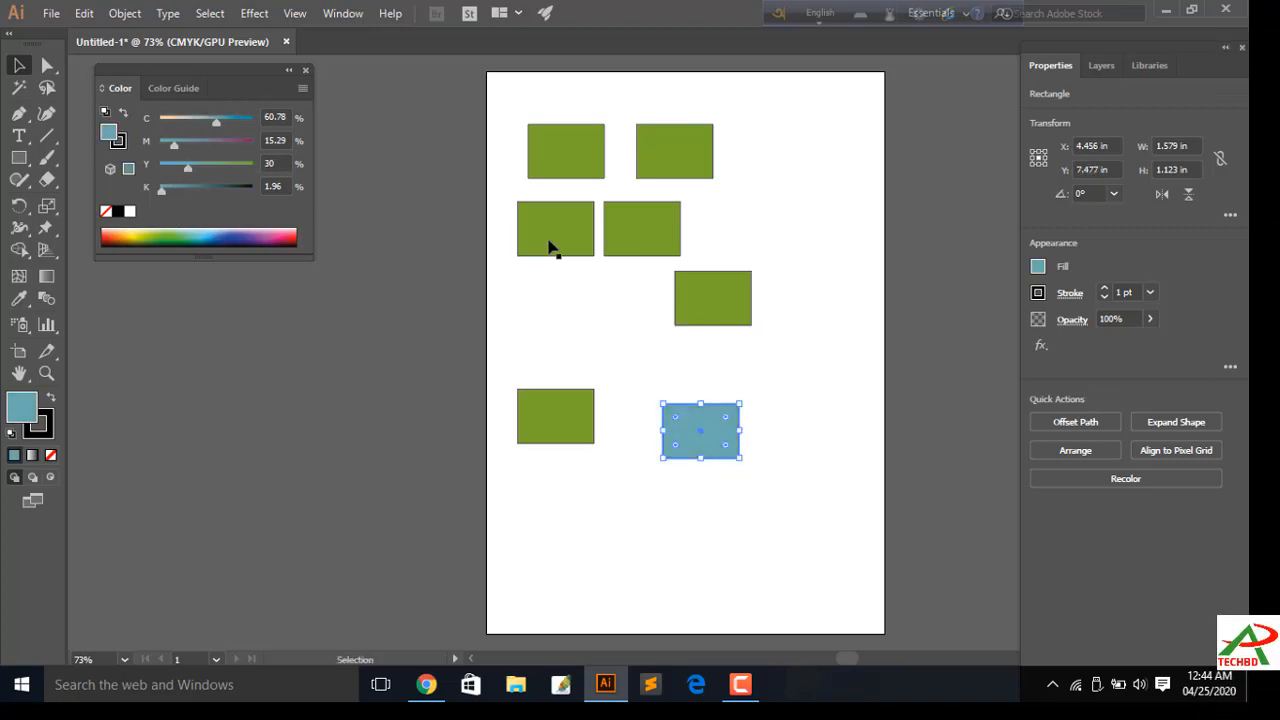
pyautogui.click(650, 242)
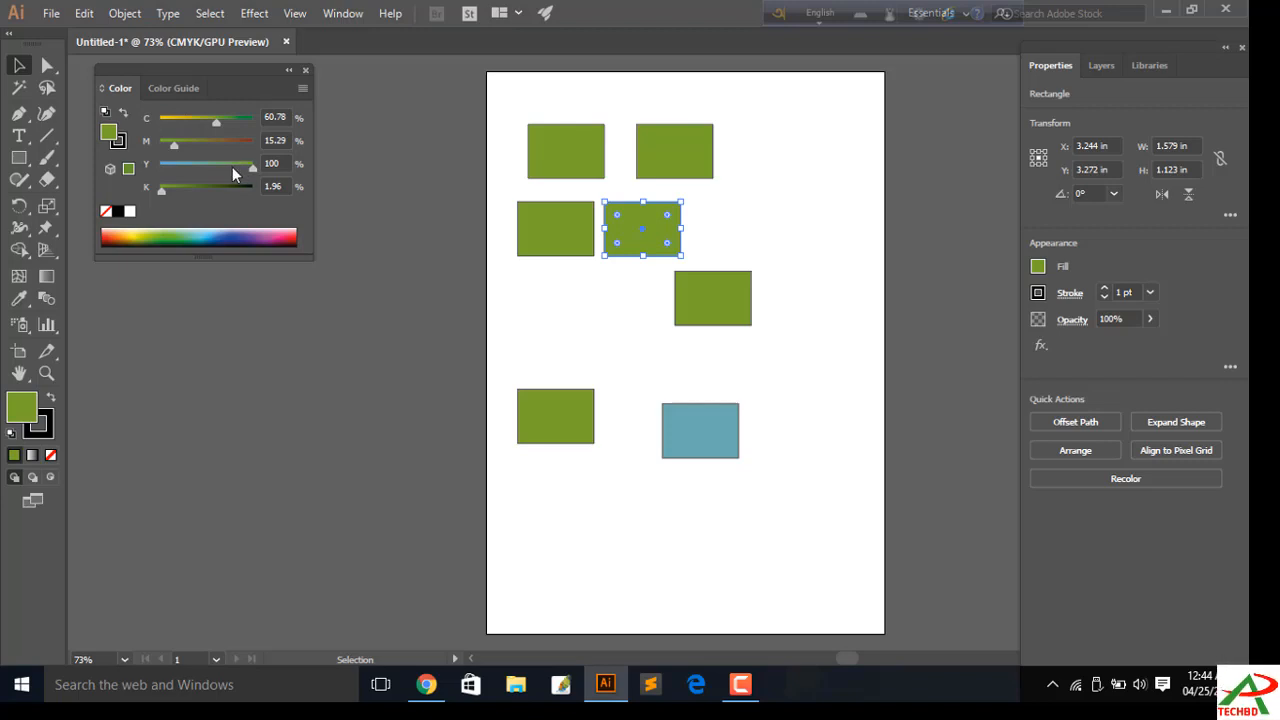
# Fill the lower-right rectangle with pure cyan, using C 100, M 0, Y 0 and K 0
pyautogui.click(693, 421)
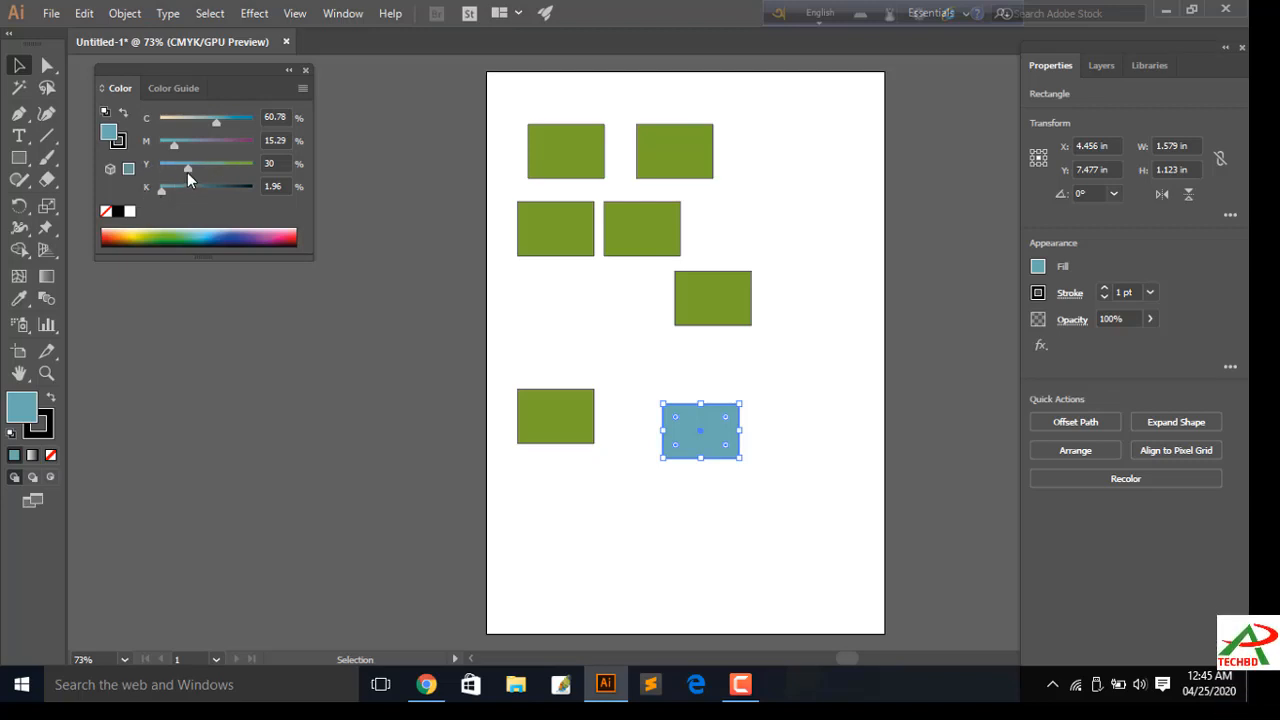
pyautogui.click(288, 114)
pyautogui.write('100')
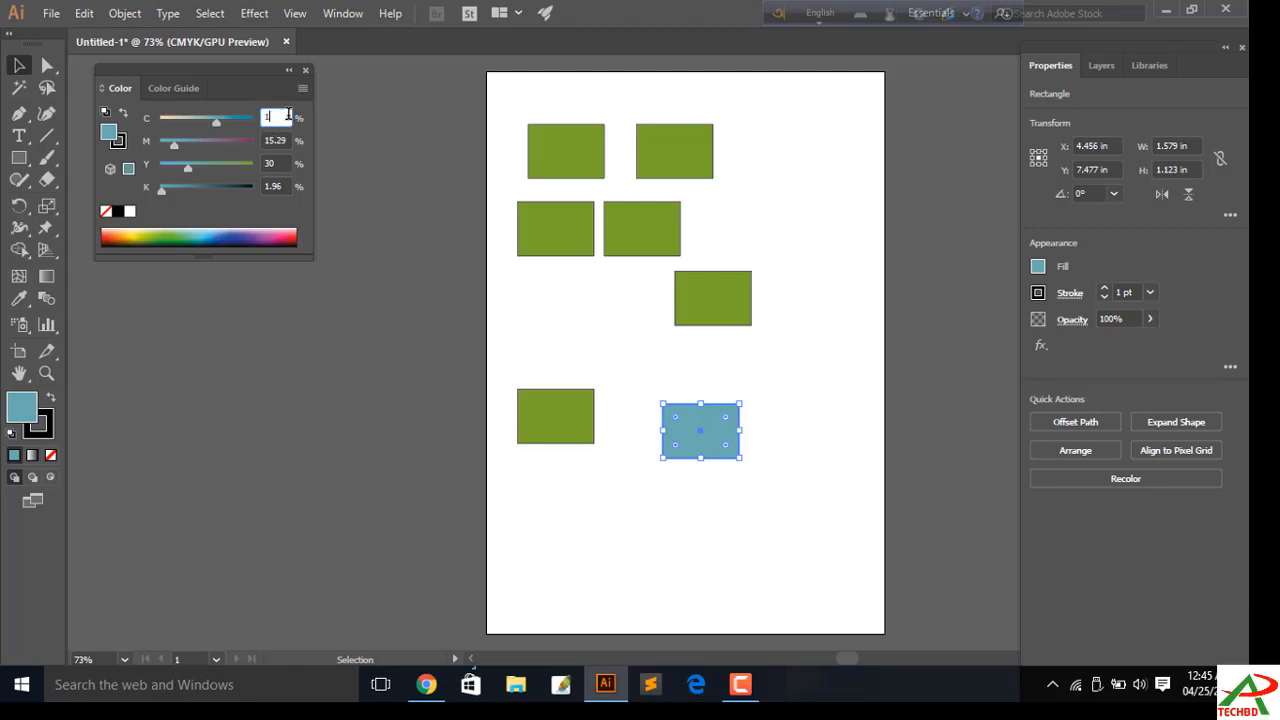
pyautogui.press('Tab')
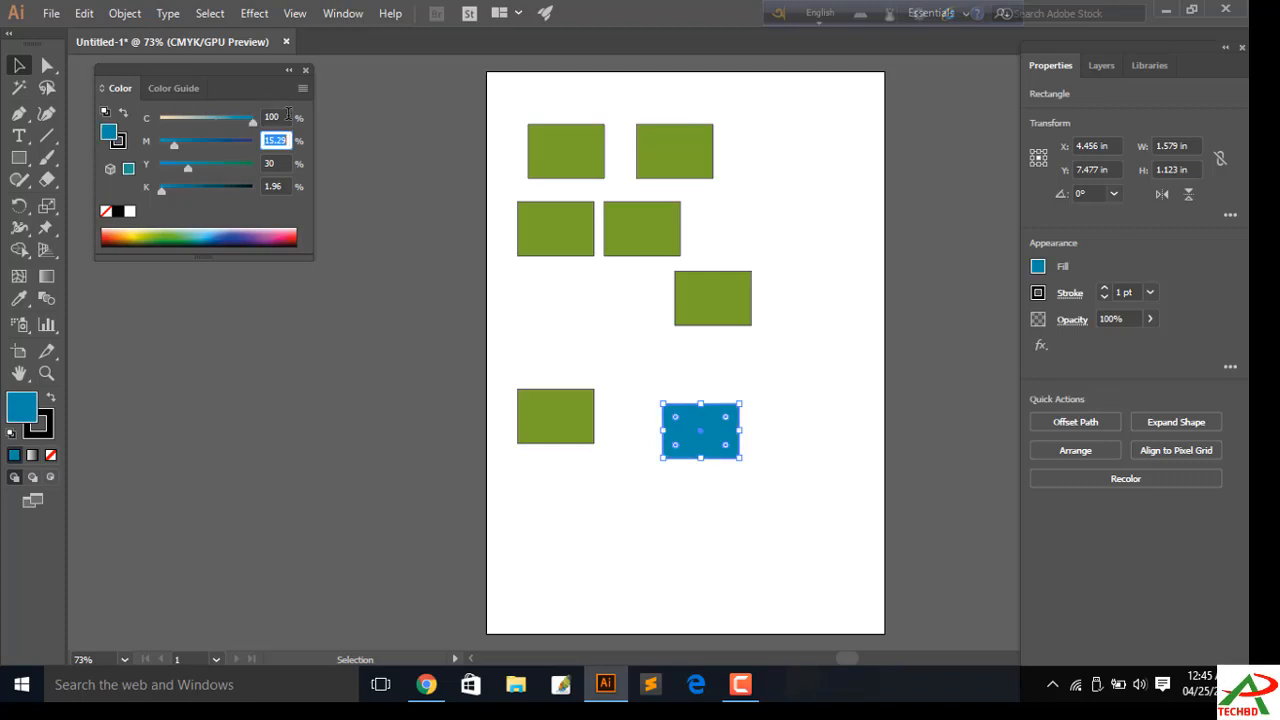
pyautogui.write('0')
pyautogui.press('Tab')
pyautogui.press('Tab')
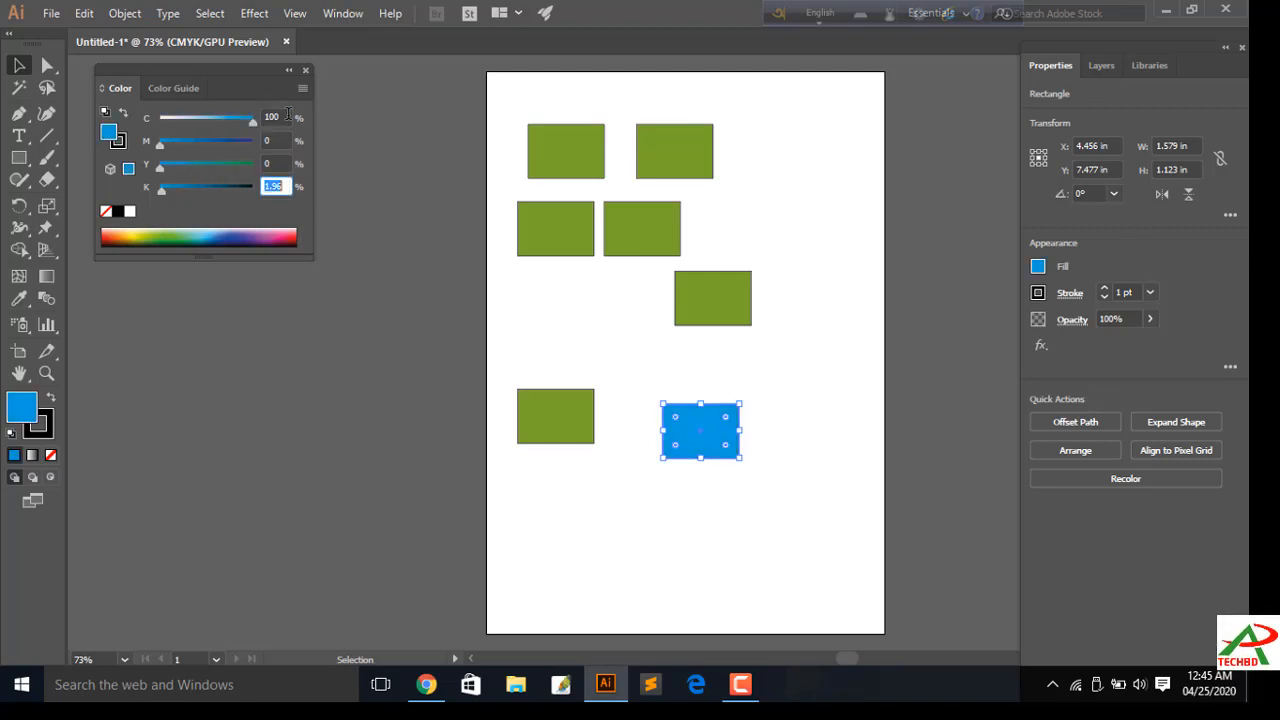
pyautogui.write('0')
pyautogui.press('Return')
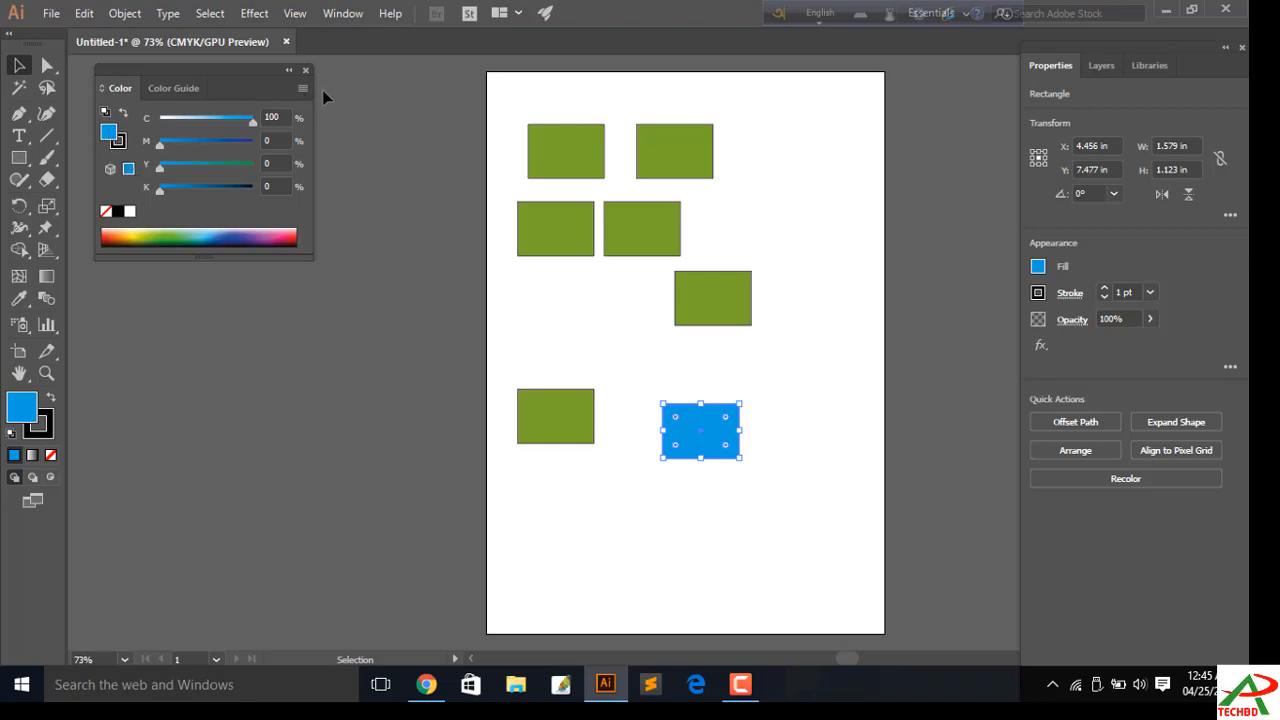
# Change the lower-right rectangle's fill to pure magenta by setting C to 0 and M to 100
pyautogui.doubleClick(275, 117)
pyautogui.press('Tab')
pyautogui.write('100')
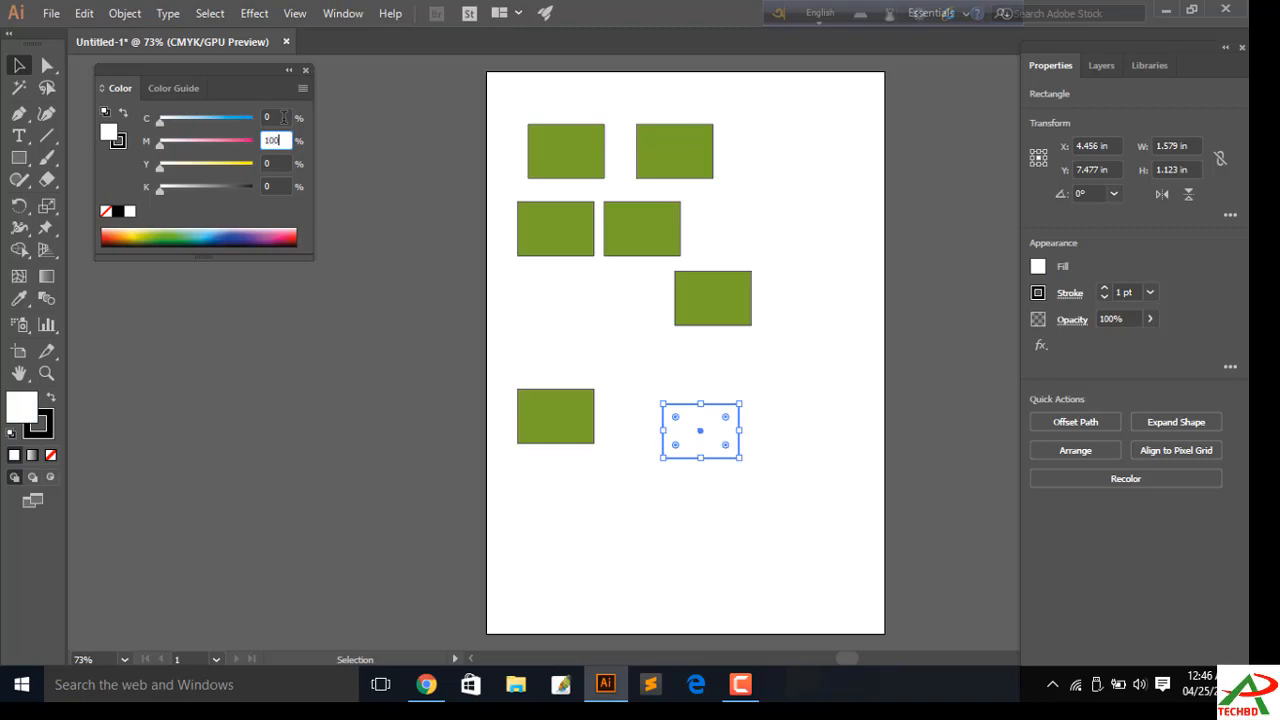
pyautogui.press('Tab')
pyautogui.press('Return')
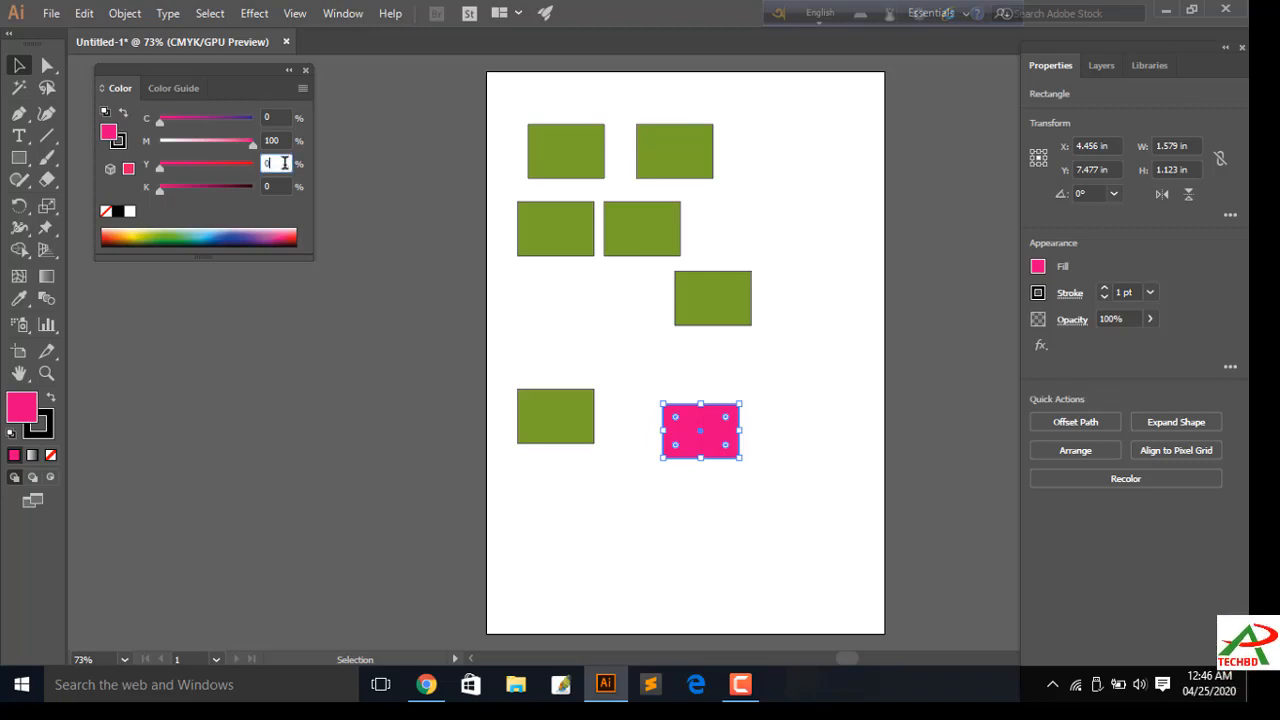
# Change the lower-right rectangle's fill to pure yellow by setting M to 0 and Y to 100
pyautogui.click(283, 140)
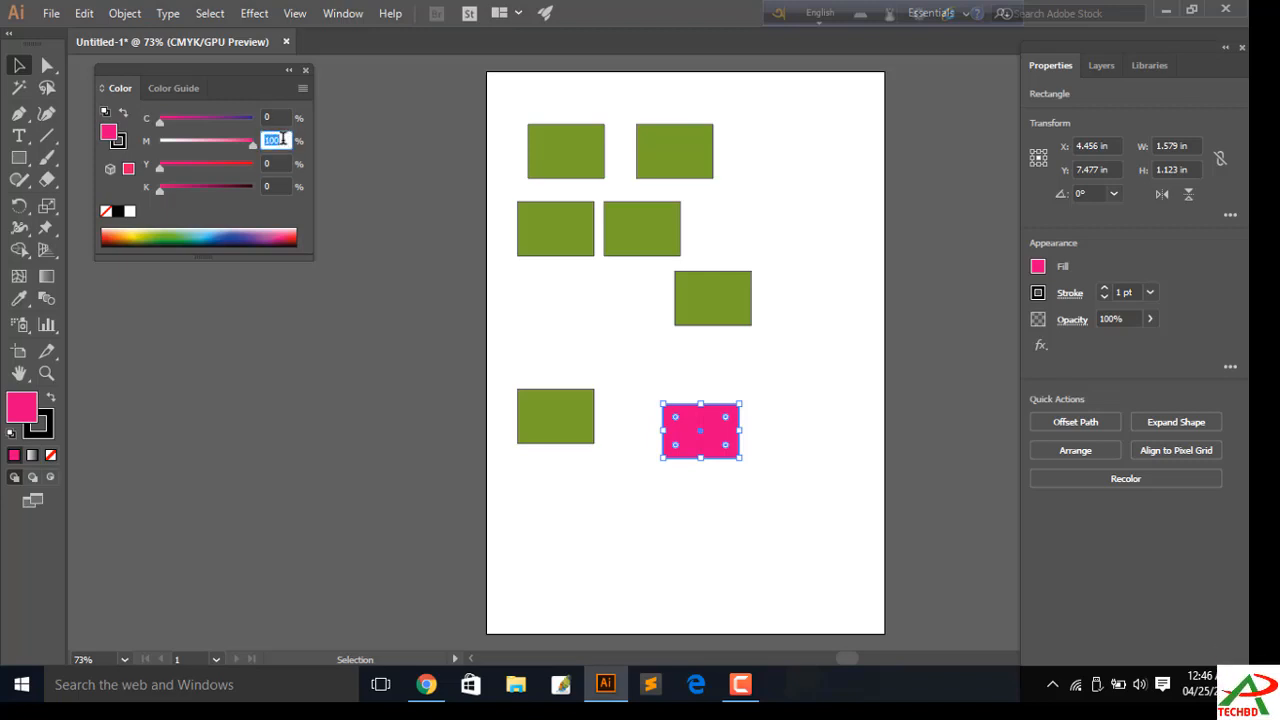
pyautogui.write('0')
pyautogui.press('Tab')
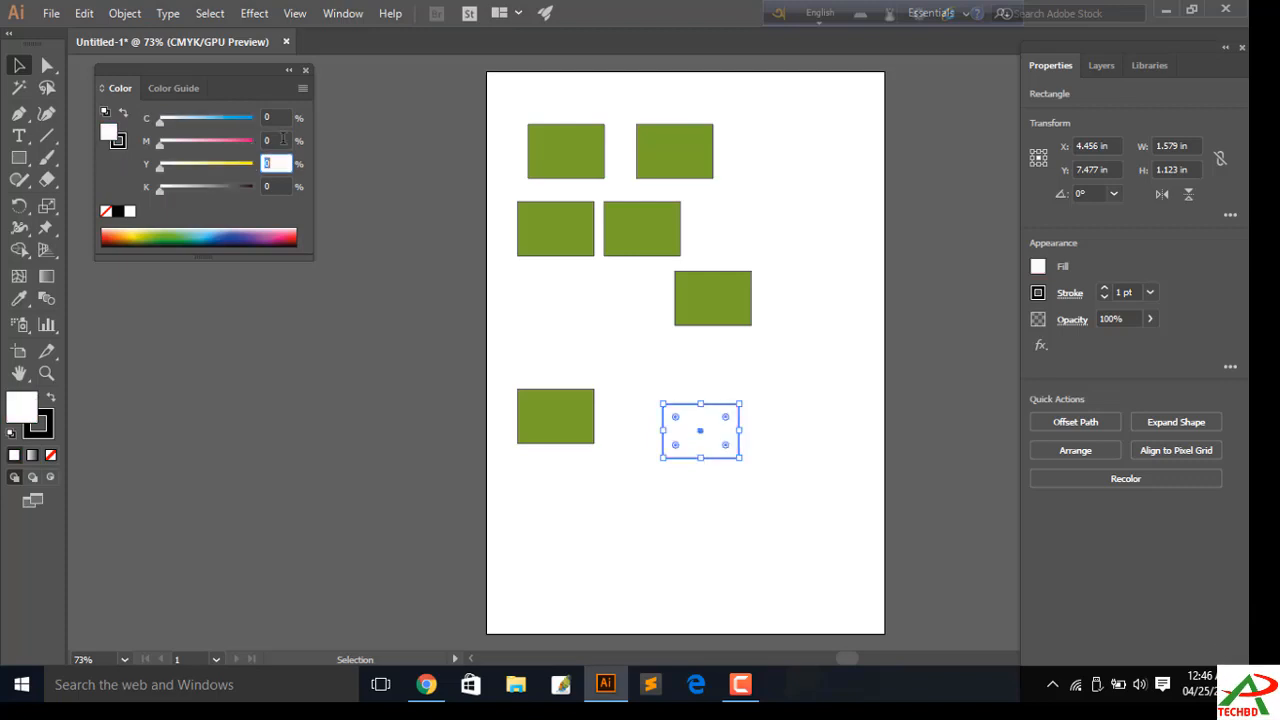
pyautogui.write('100')
pyautogui.press('Return')
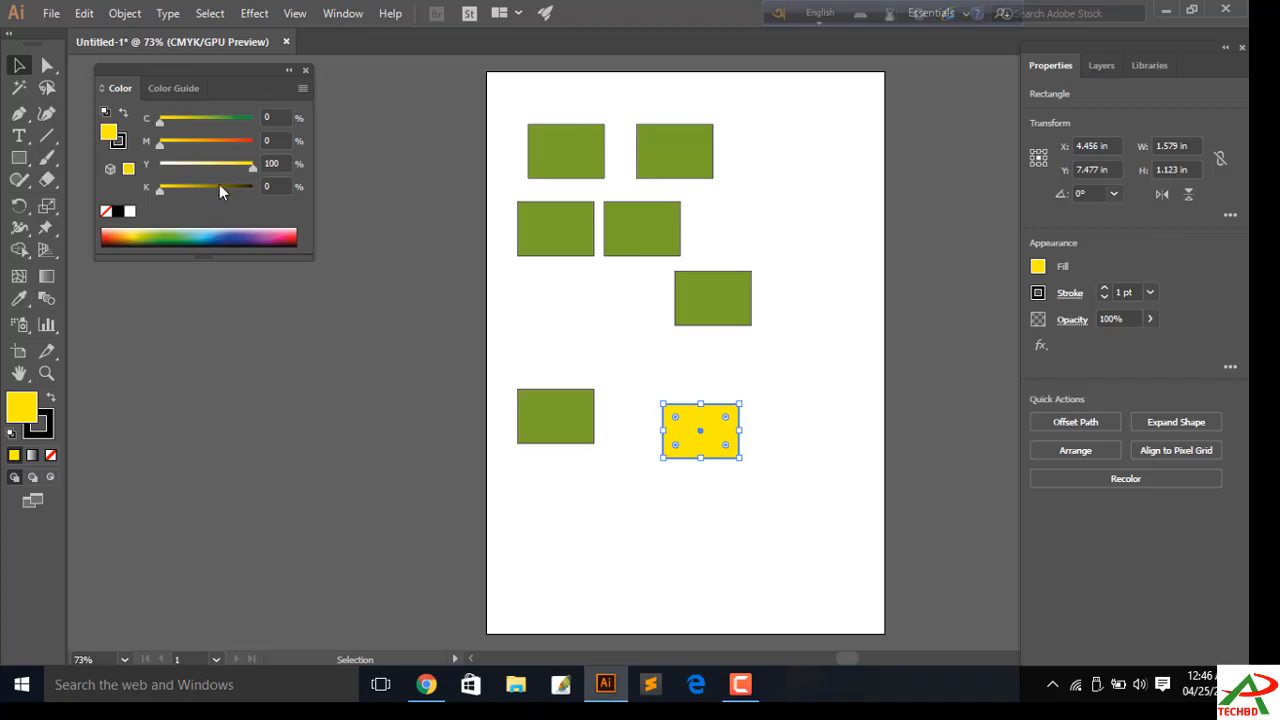
# Fill the lower-right rectangle with black using Y 0 and K 100, and replace it with a spectrum green of C 65.1, M 0, Y 68.24, K 0
pyautogui.doubleClick(284, 162)
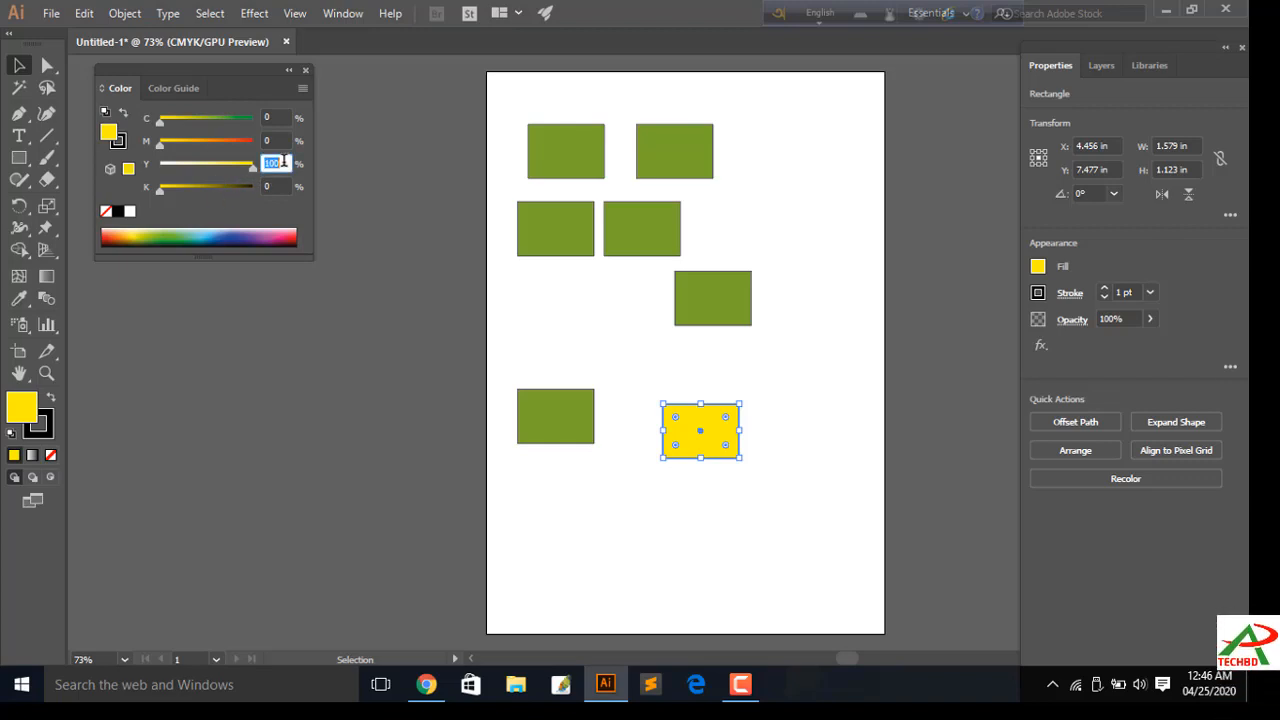
pyautogui.write('0')
pyautogui.press('Tab')
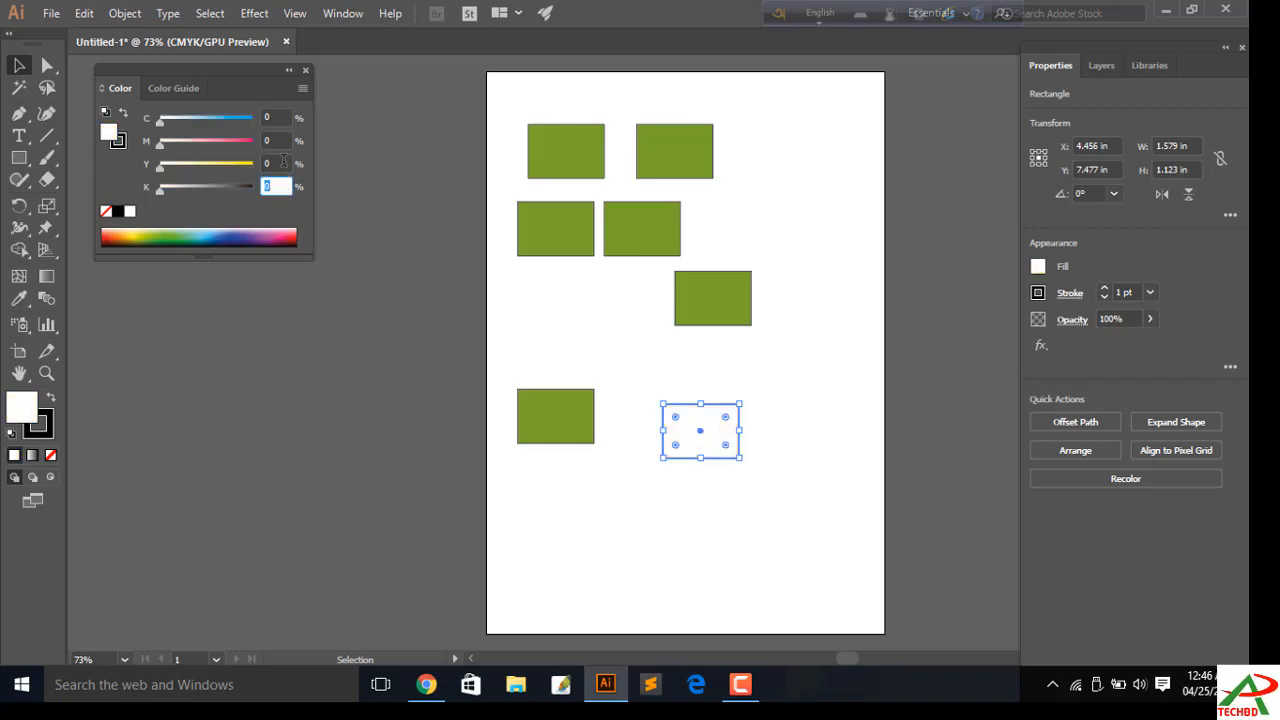
pyautogui.write('100')
pyautogui.press('Return')
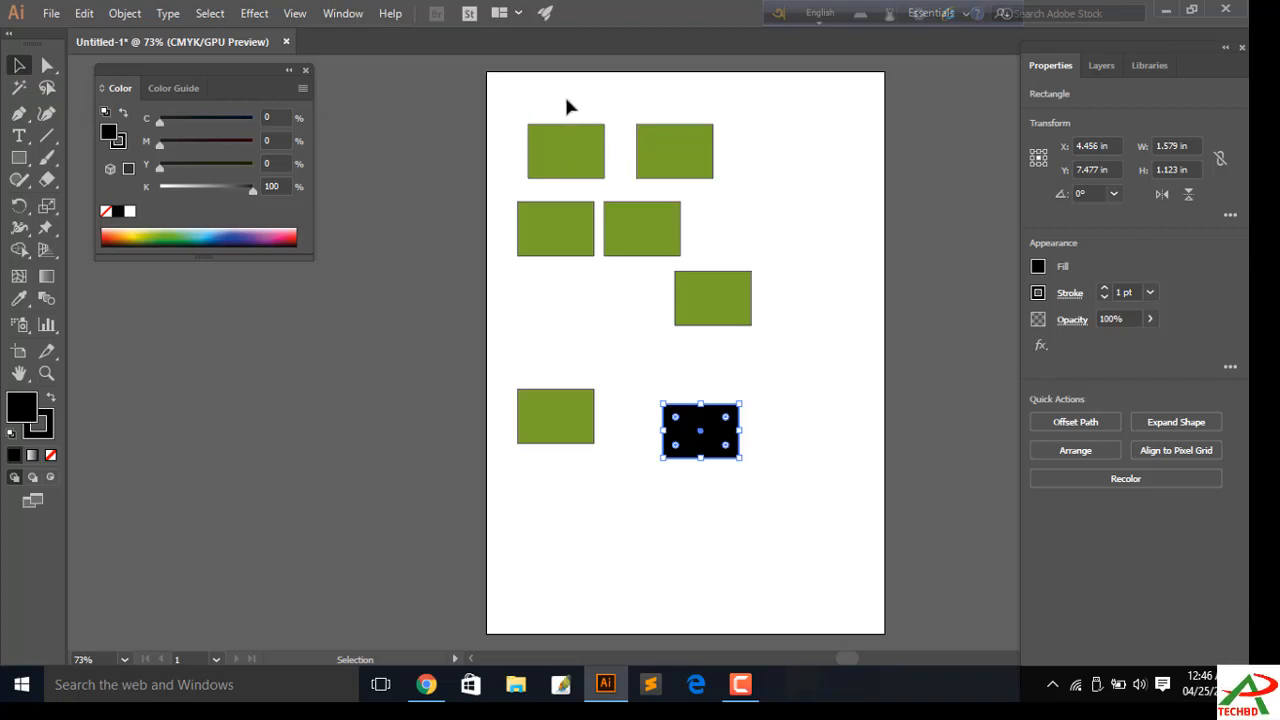
pyautogui.click(188, 233)
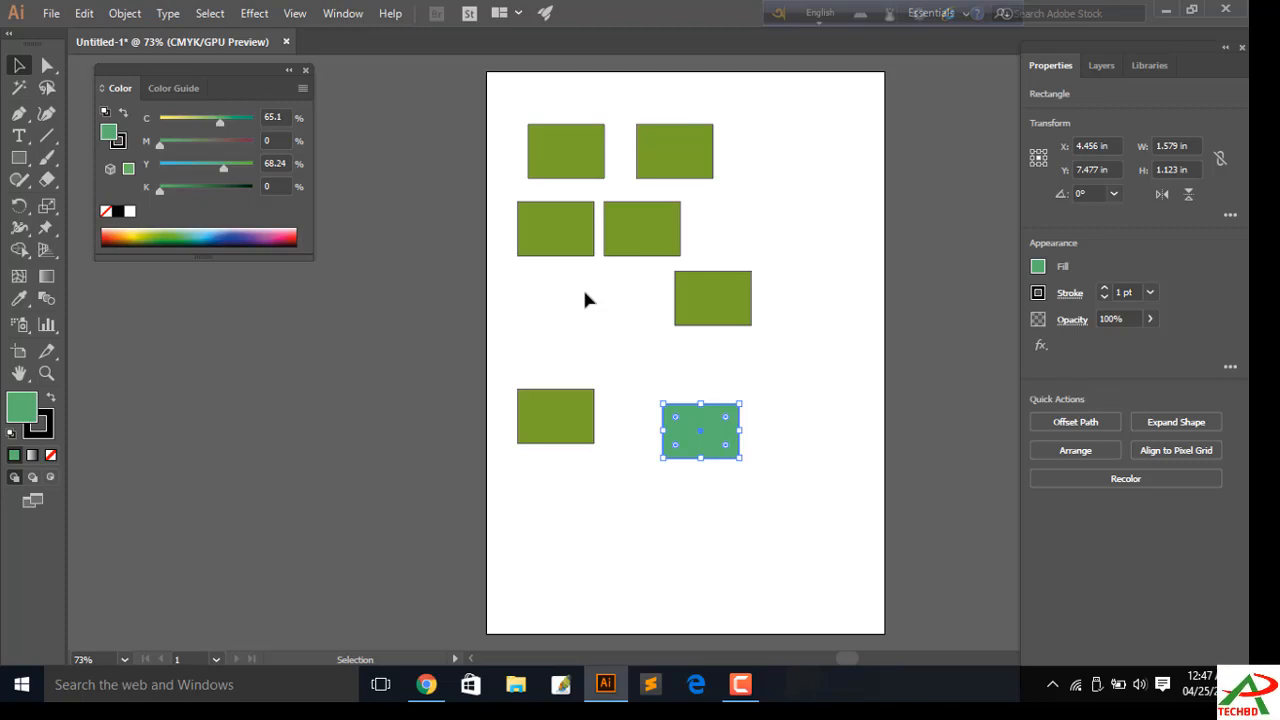
# Copy the lower-right rectangle's green fill onto the second rectangle in the second row with the Eyedropper tool
pyautogui.click(657, 230)
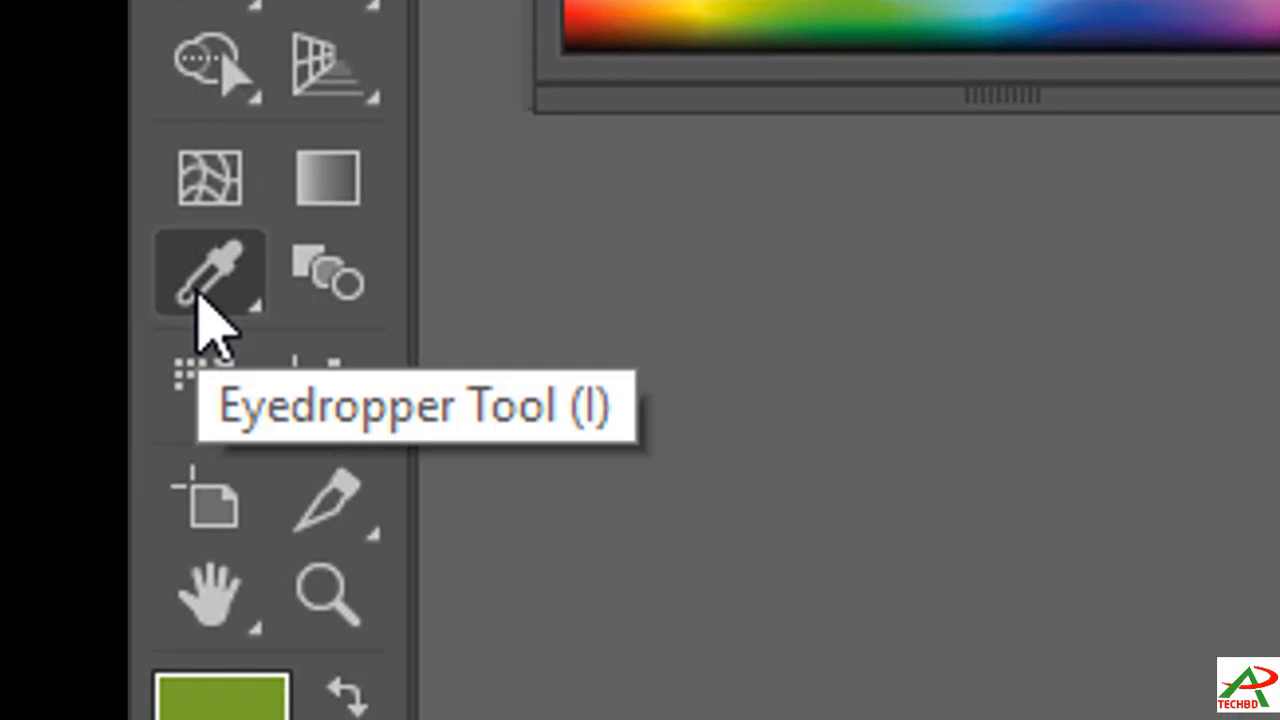
pyautogui.click(198, 292)
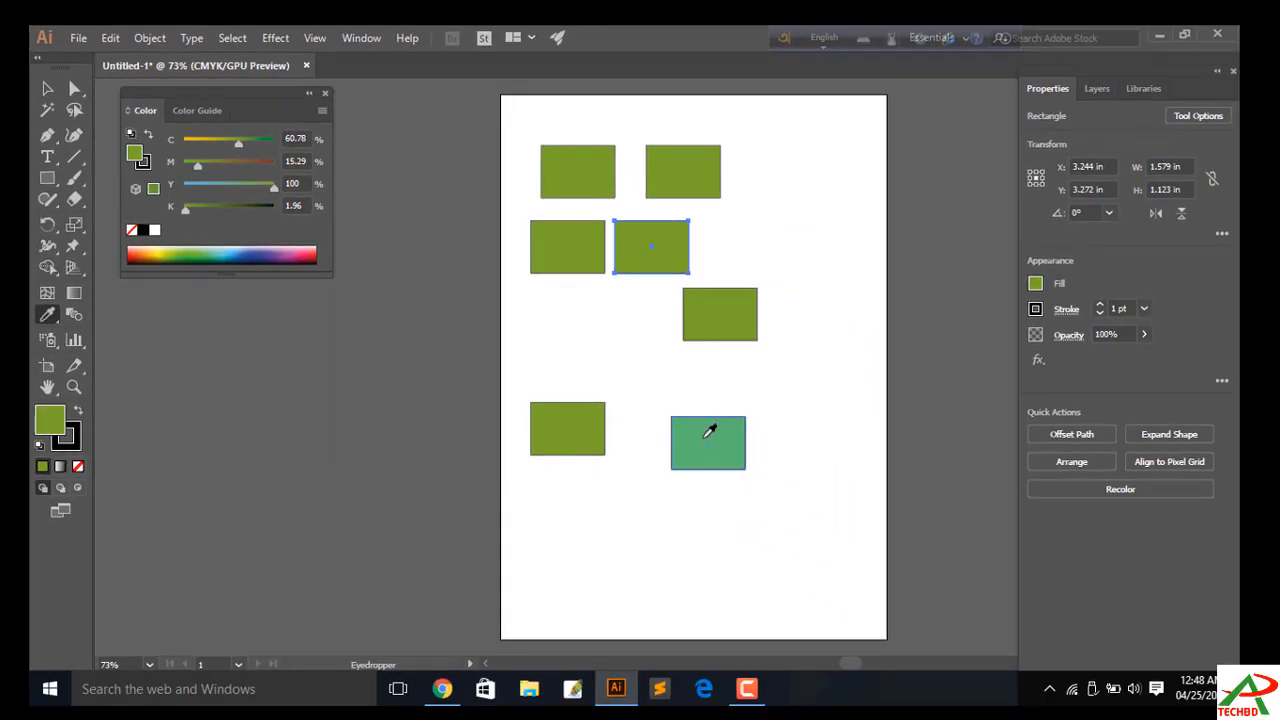
pyautogui.click(709, 431)
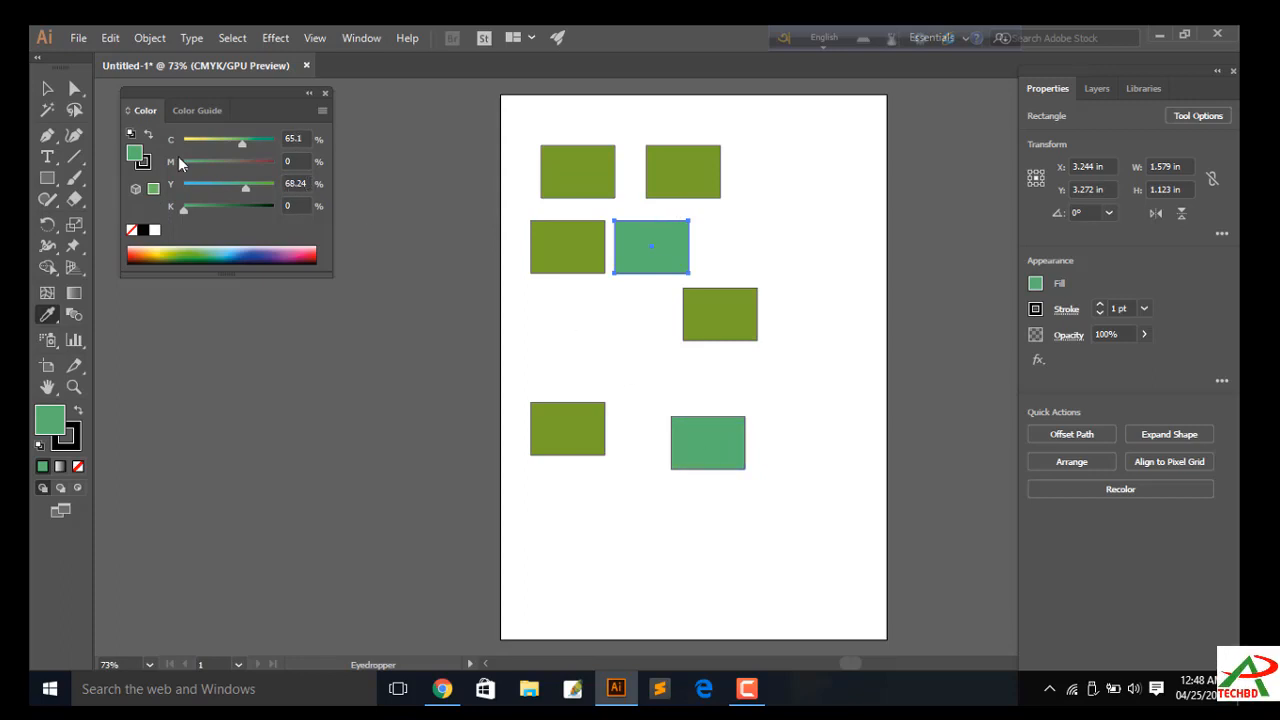
pyautogui.click(47, 88)
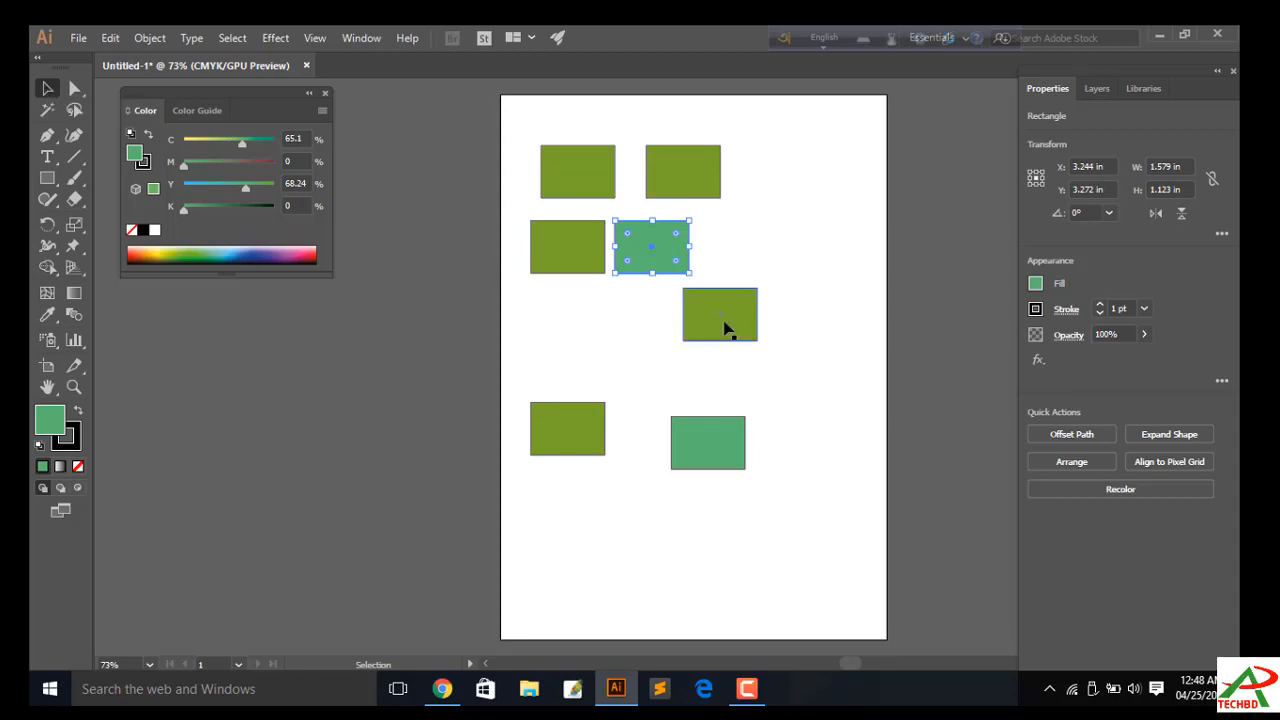
# Apply the lower-right rectangle's green to the upper-left rectangle with the Eyedropper tool and clear the selection
pyautogui.click(585, 182)
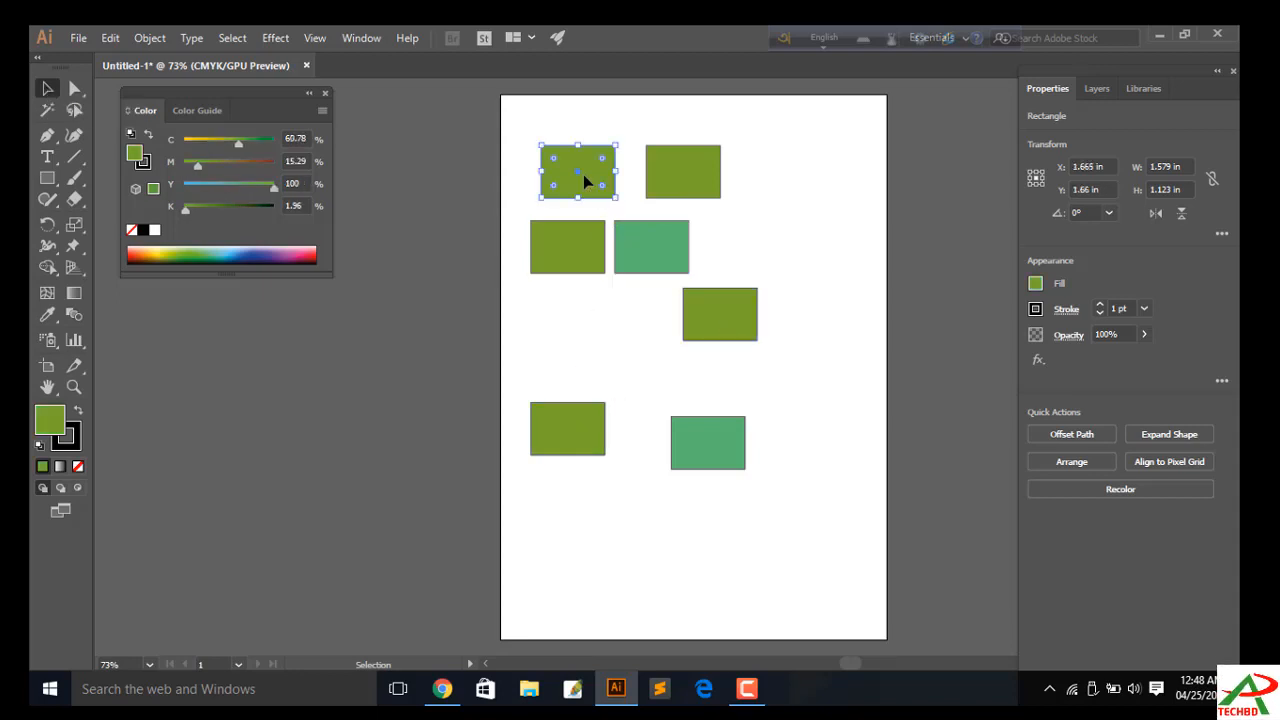
pyautogui.click(49, 318)
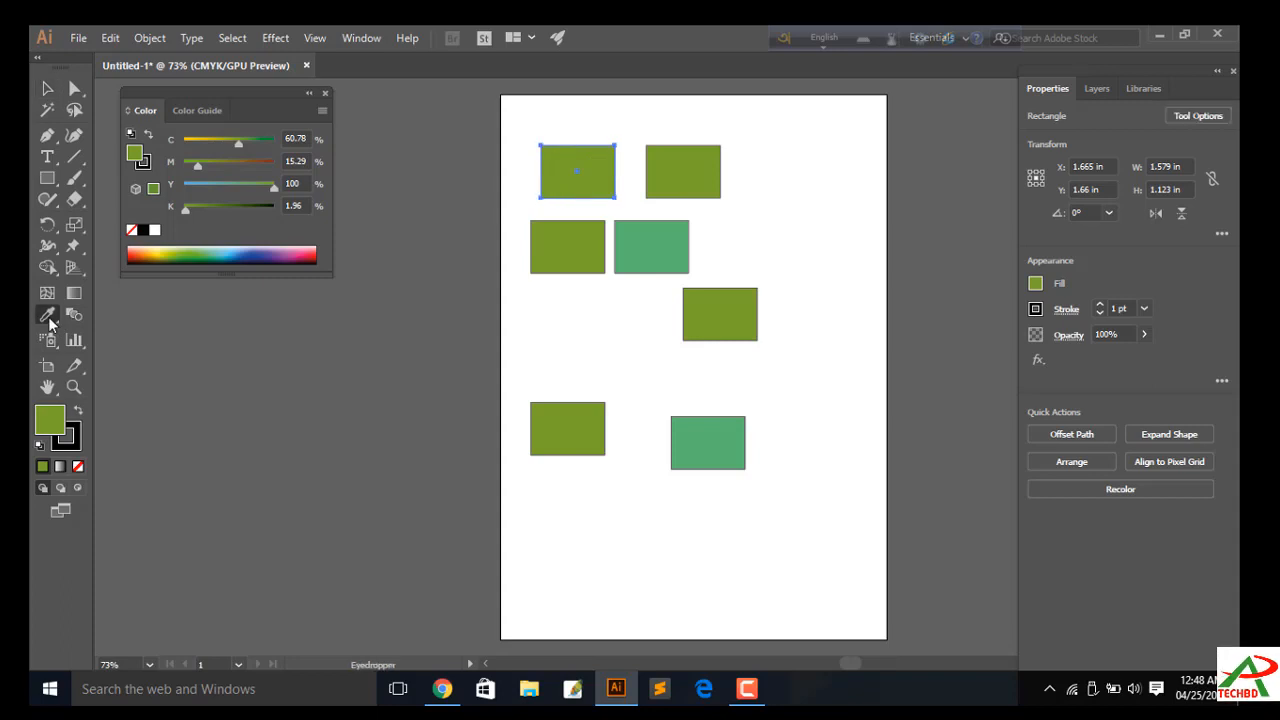
pyautogui.click(700, 431)
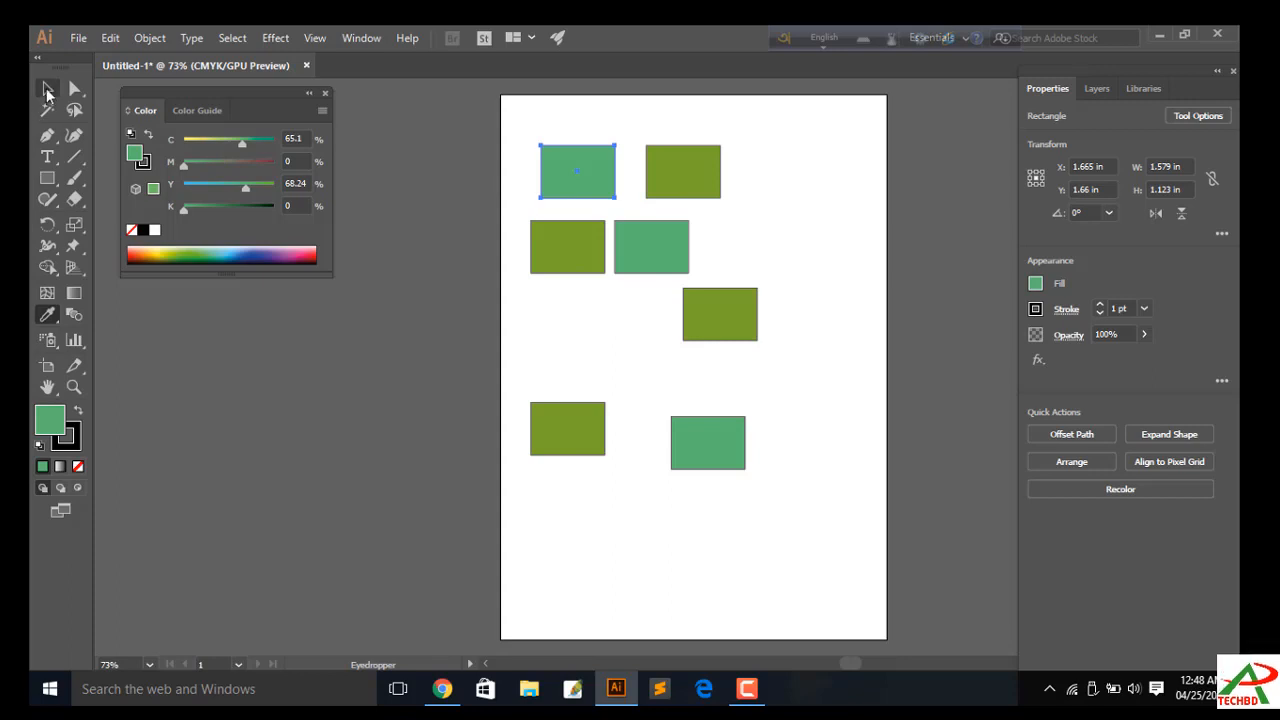
pyautogui.click(47, 90)
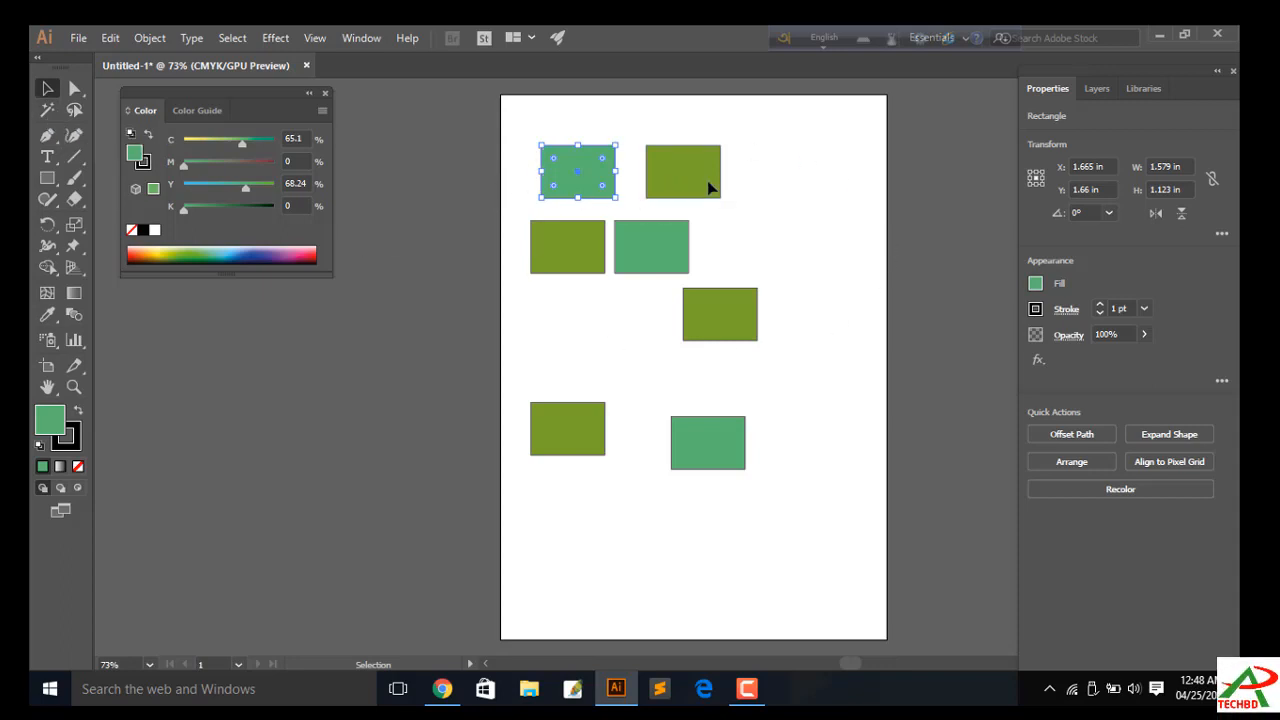
pyautogui.click(633, 316)
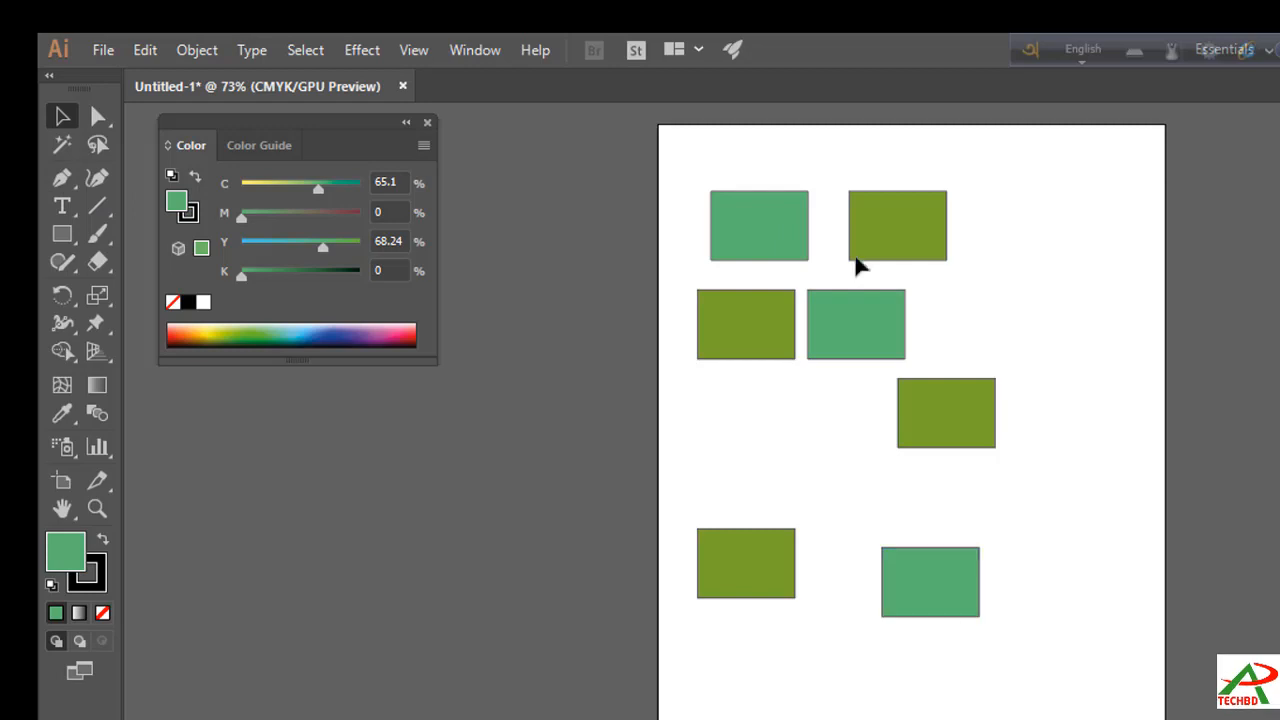
# Select the upper-left green rectangle on its own with the Selection tool and deselect it
pyautogui.click(60, 120)
pyautogui.click(775, 237)
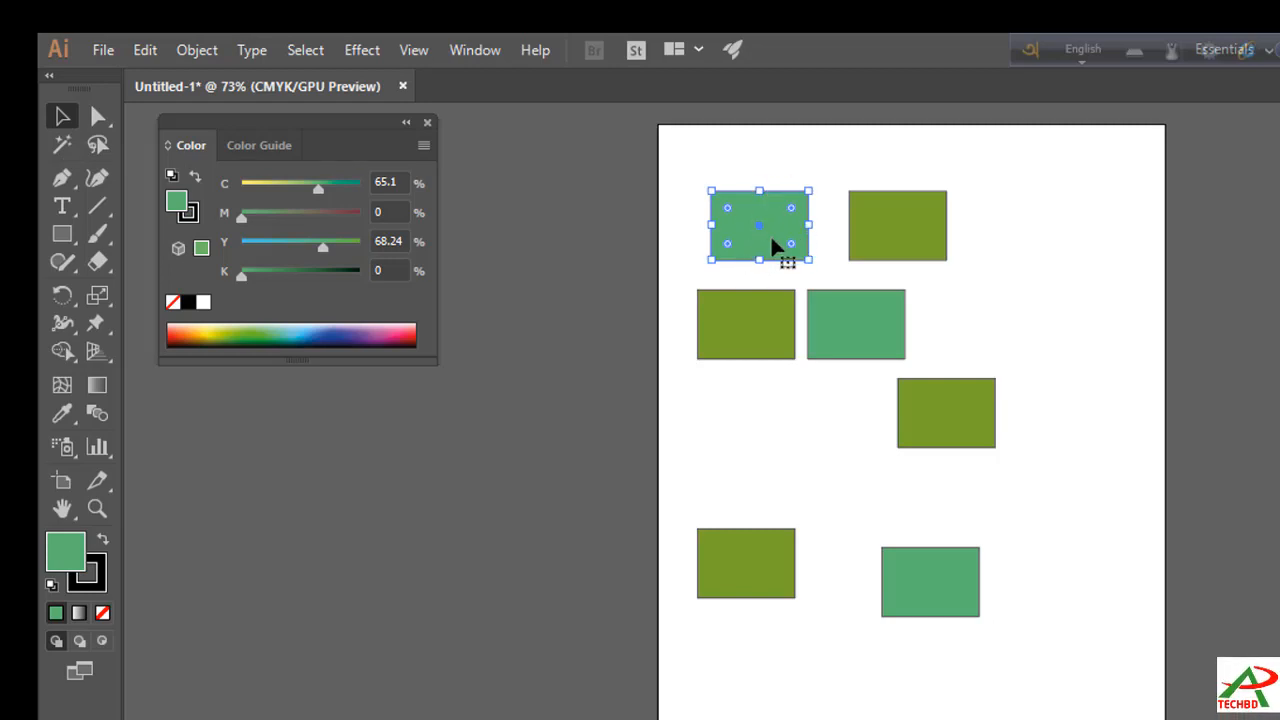
pyautogui.click(675, 289)
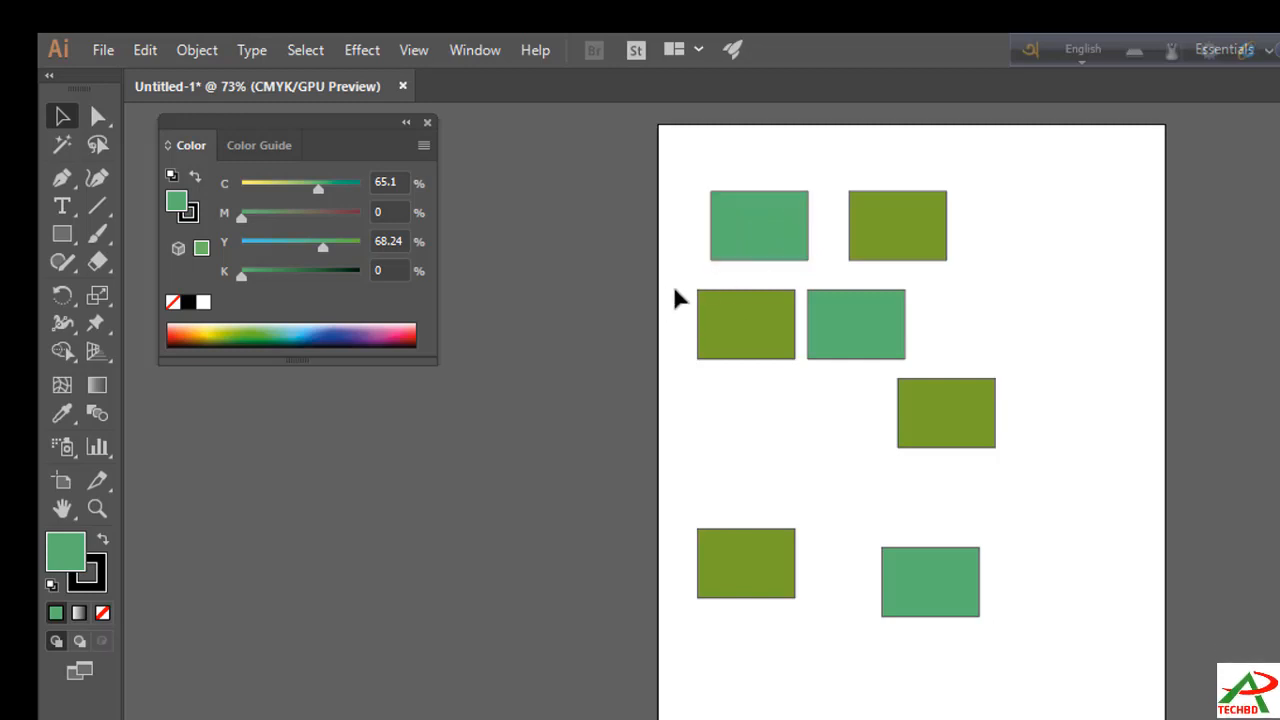
# Use the Magic Wand twice to select all rectangles matching the upper-left one's green fill, clearing the selection each time
pyautogui.click(62, 146)
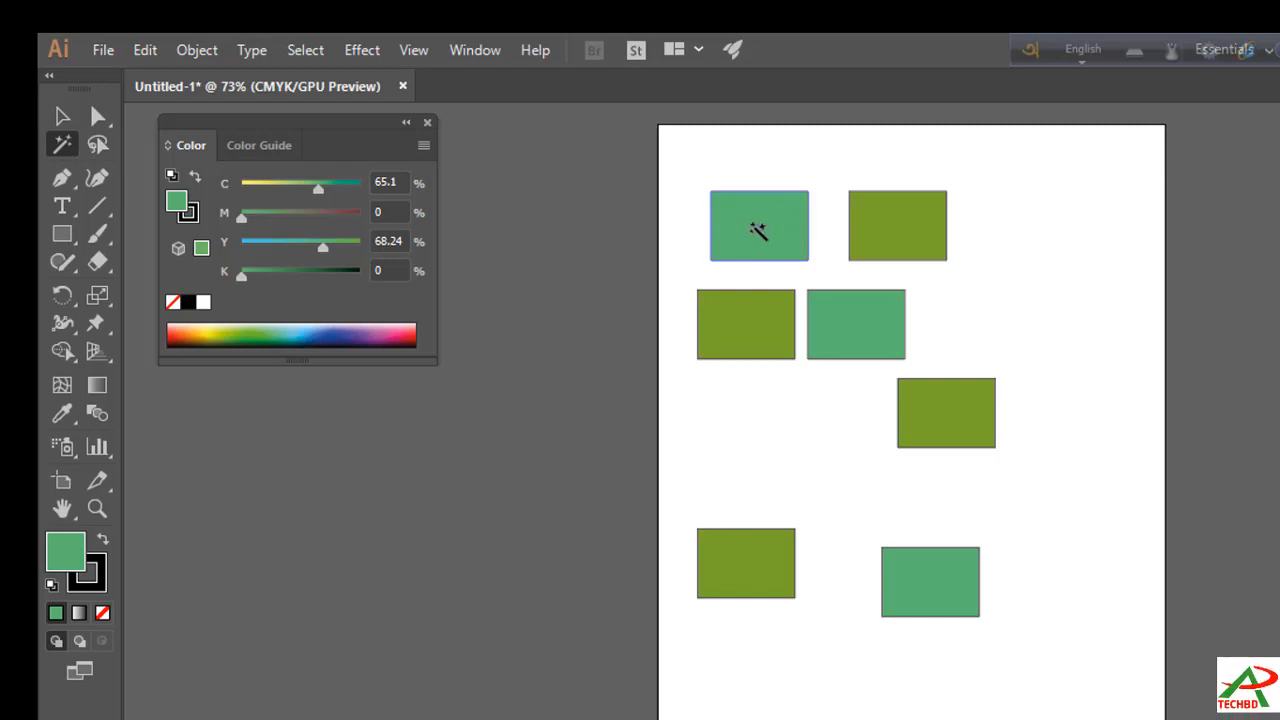
pyautogui.click(757, 229)
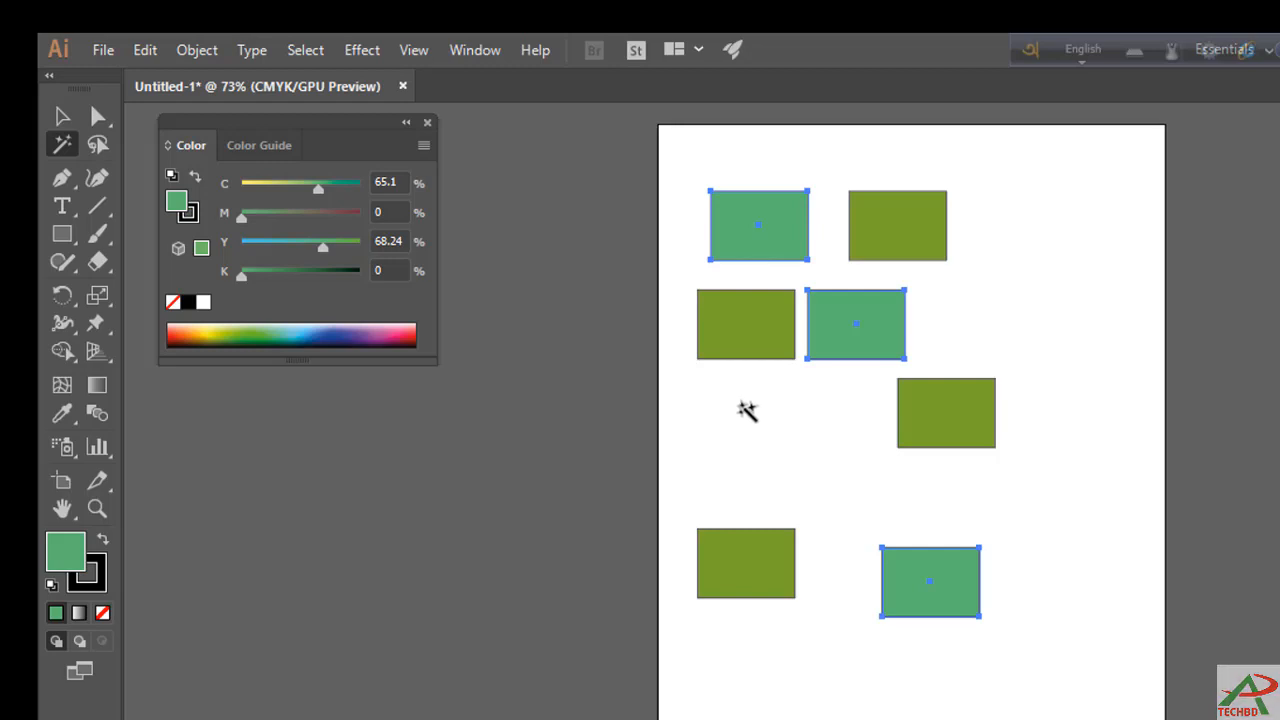
pyautogui.click(62, 117)
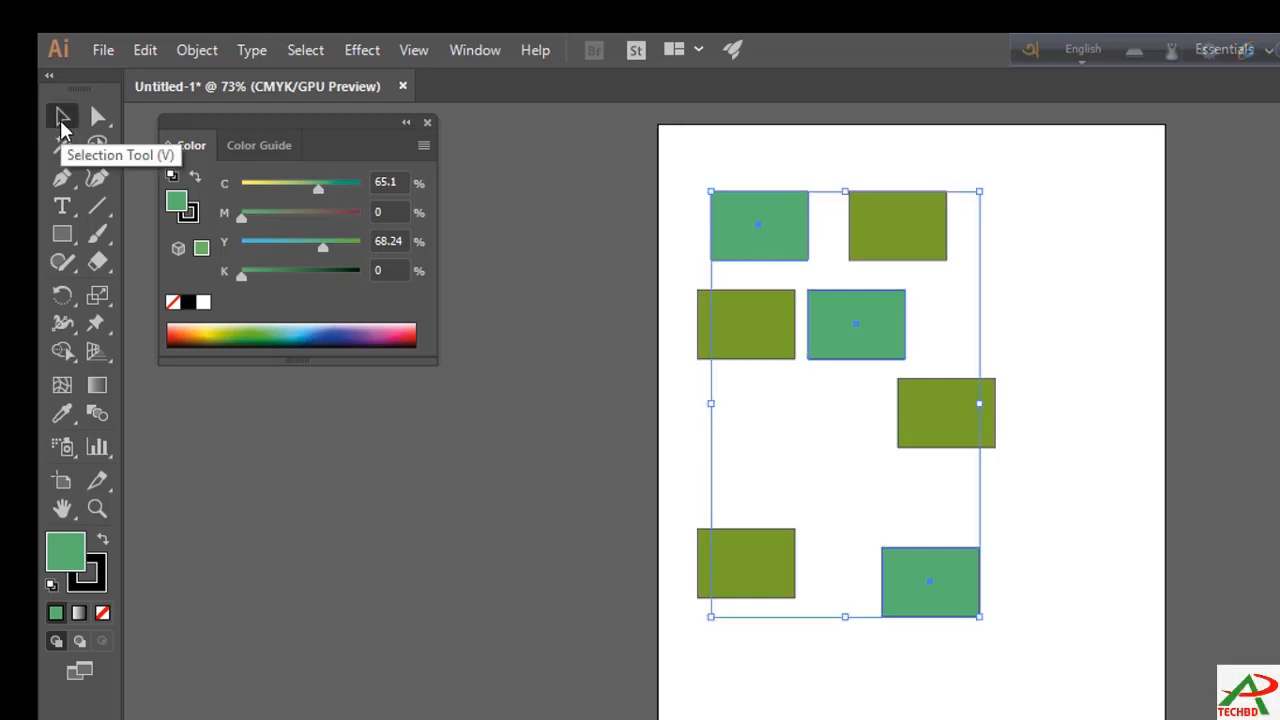
pyautogui.click(877, 446)
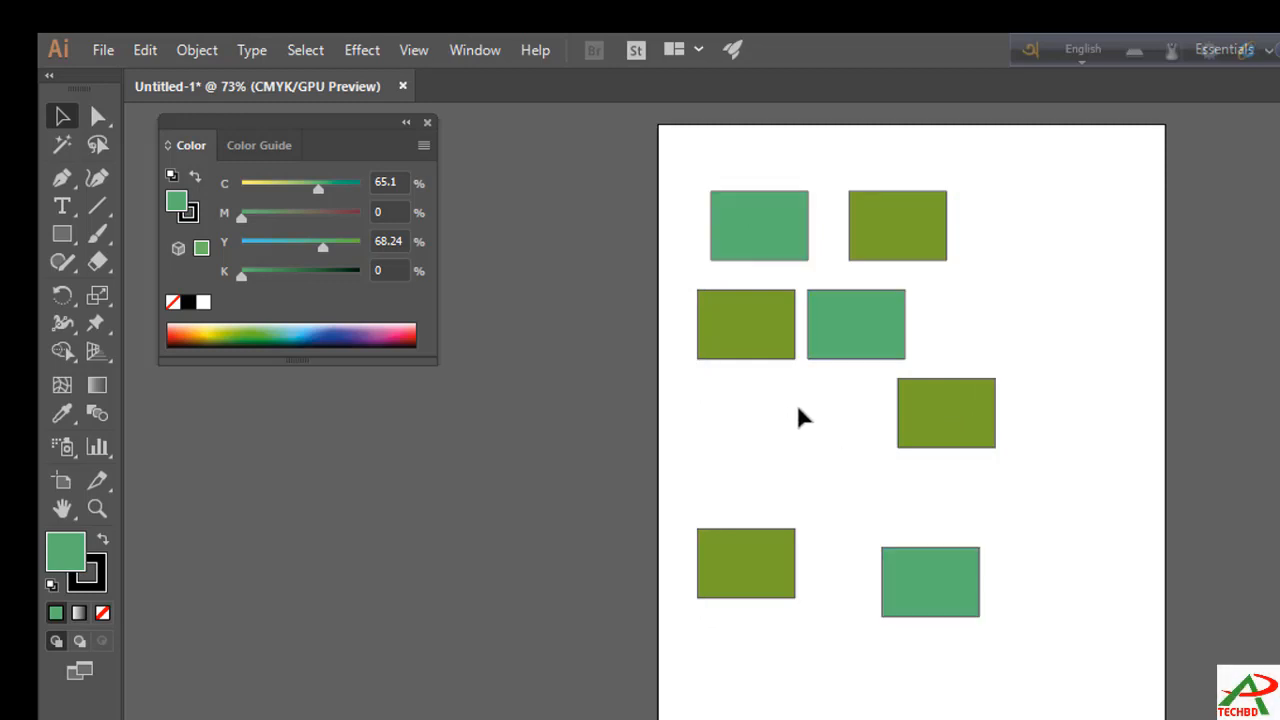
pyautogui.click(776, 331)
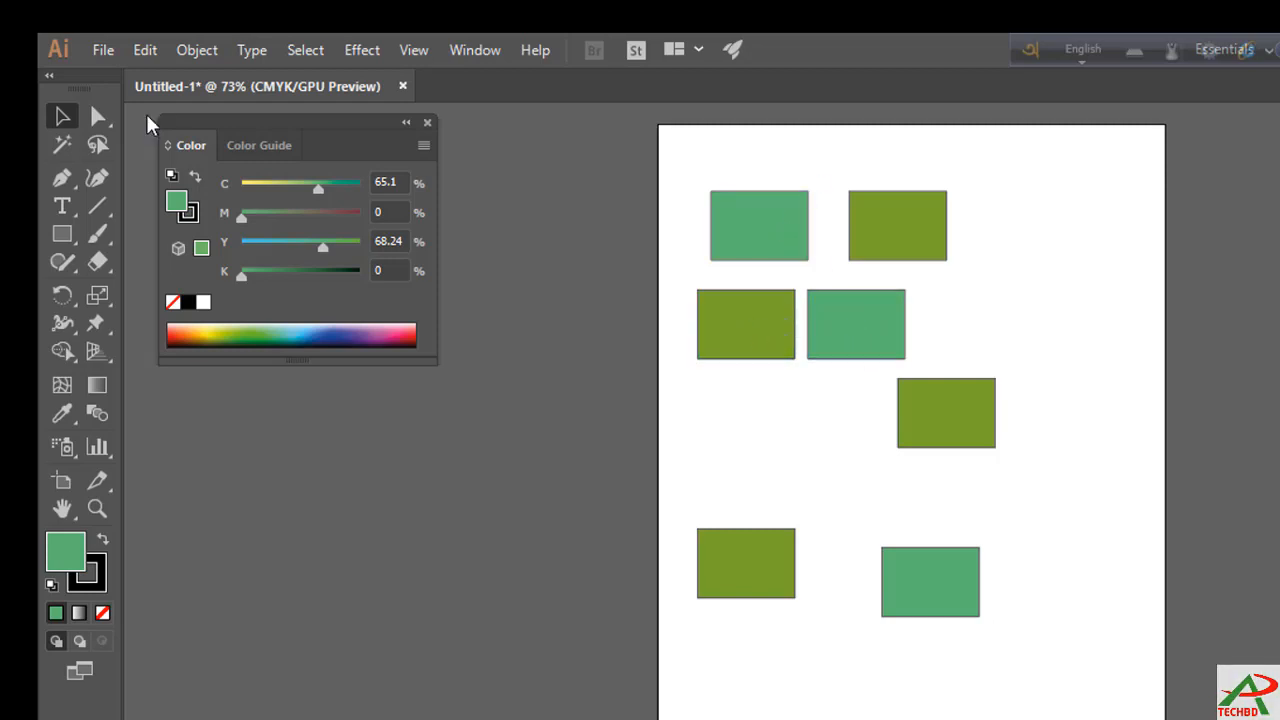
pyautogui.click(55, 149)
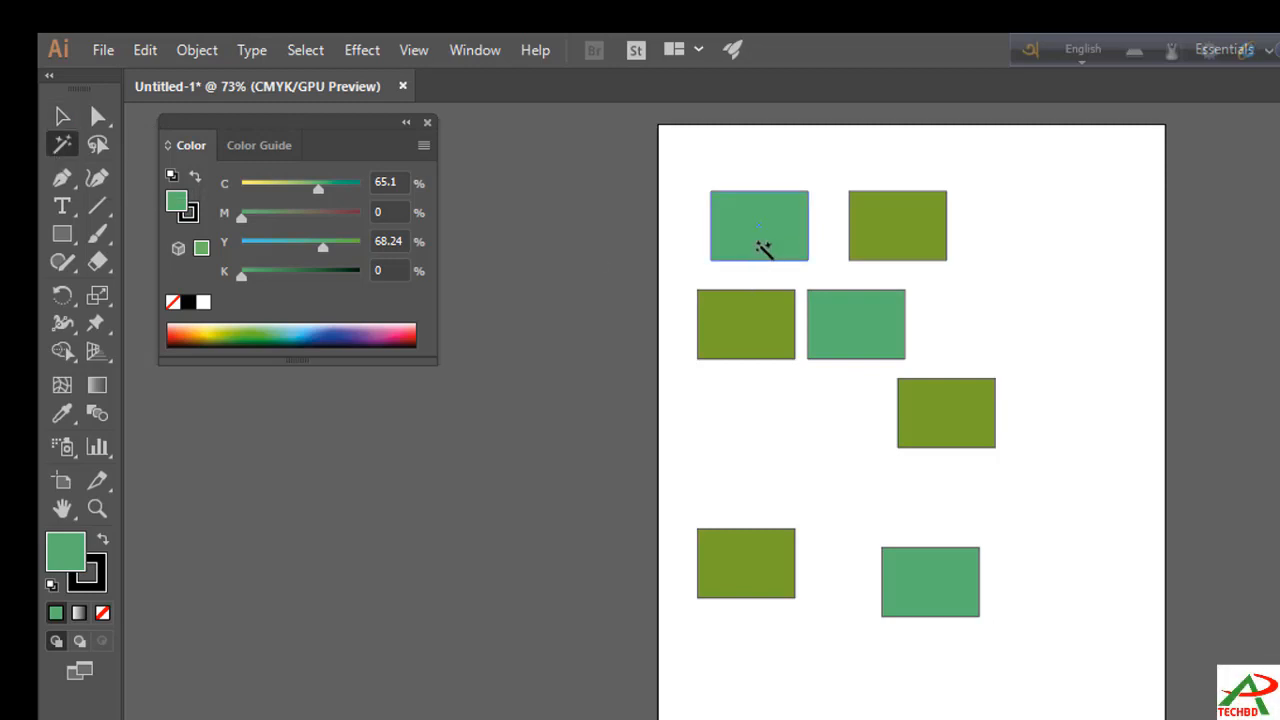
pyautogui.click(765, 243)
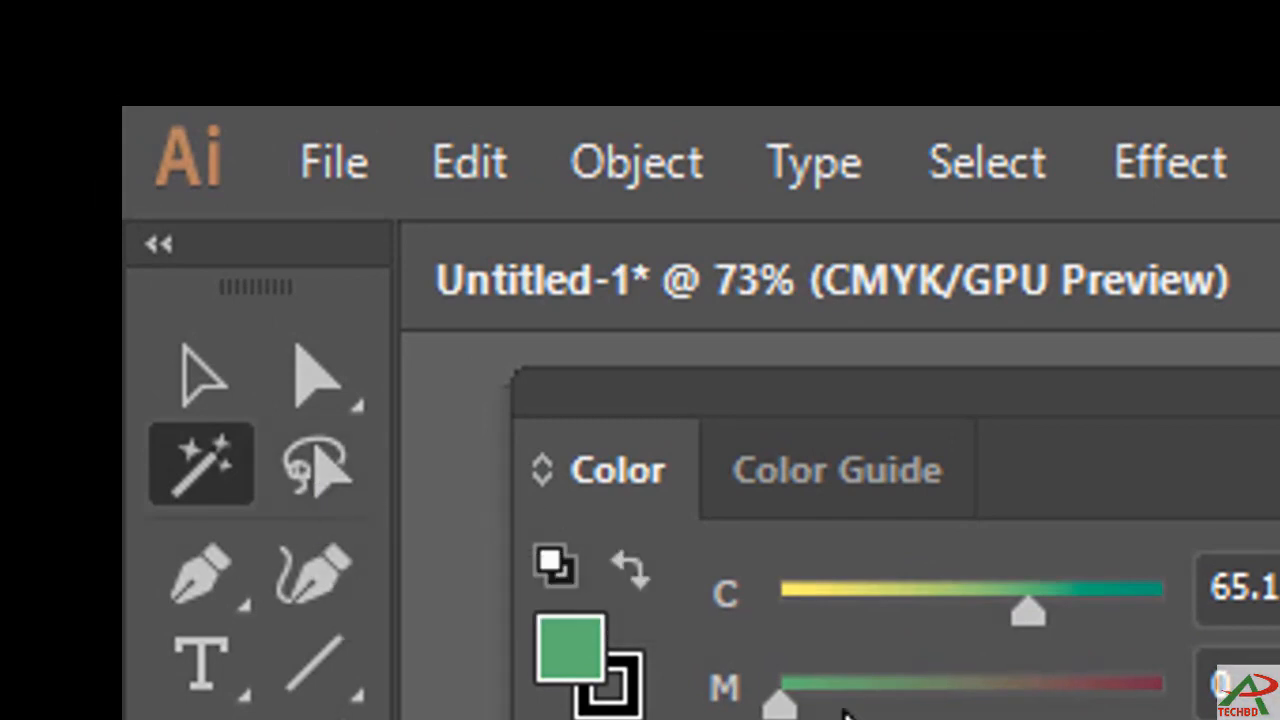
pyautogui.click(188, 385)
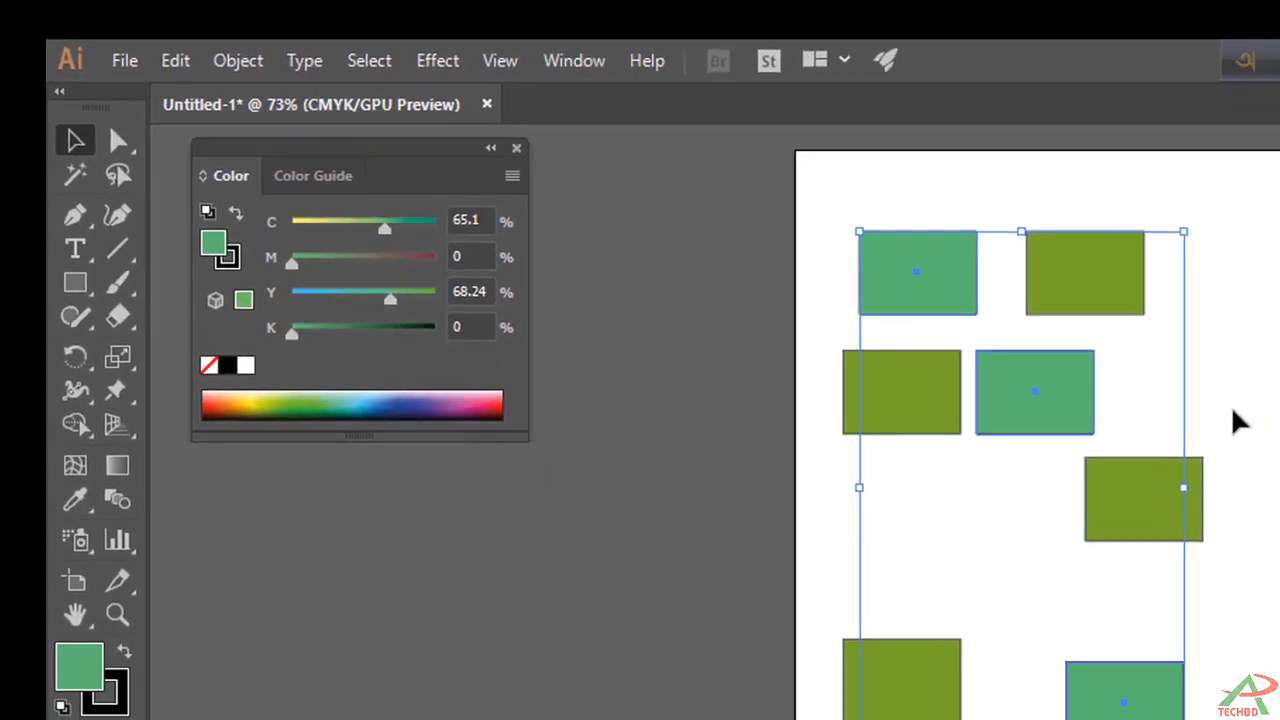
pyautogui.click(1222, 420)
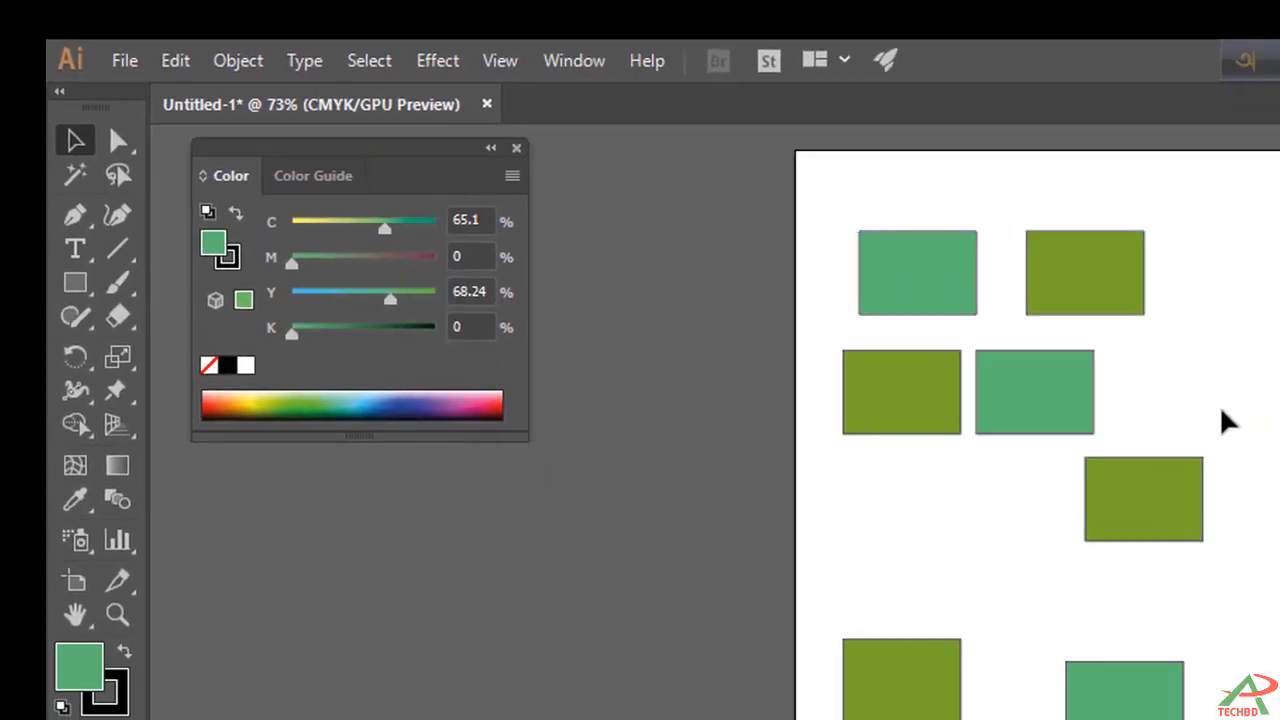
# Select only the upper-right corner anchor point of the second row's green rectangle with the Lasso tool
pyautogui.click(121, 175)
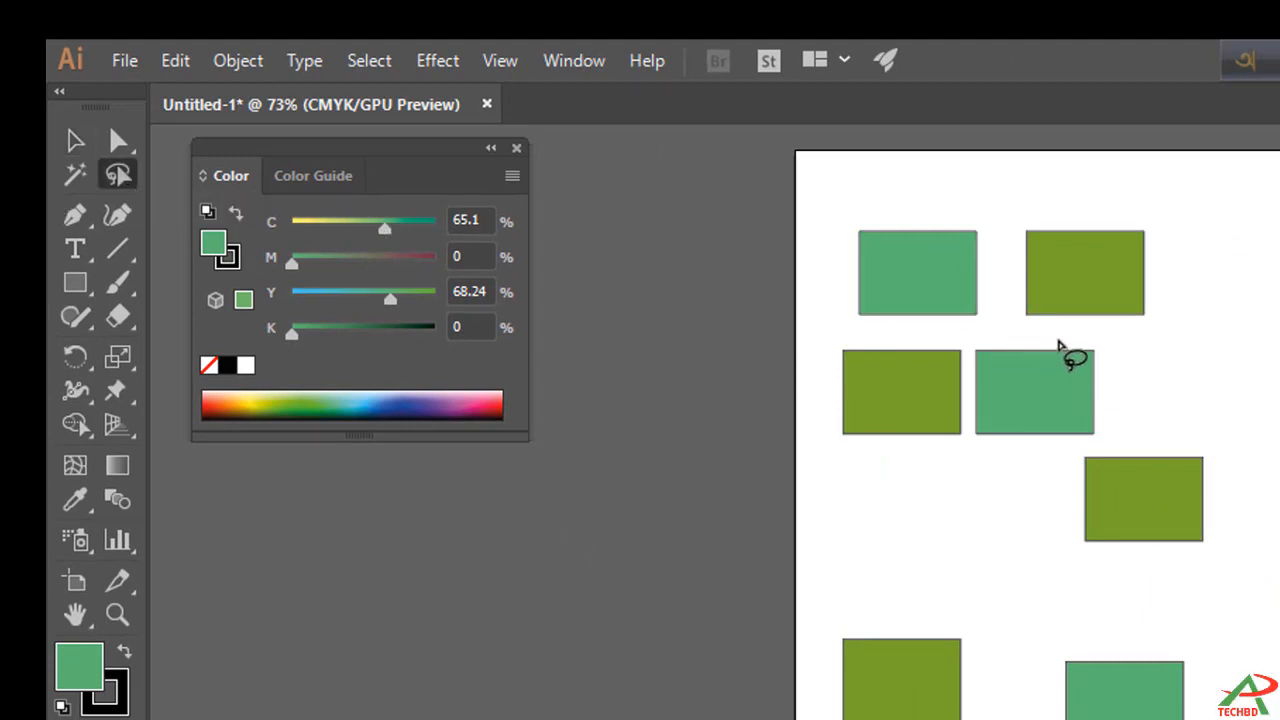
pyautogui.moveTo(1058, 342)
pyautogui.mouseDown()
pyautogui.moveTo(1090, 388)
pyautogui.moveTo(1113, 360)
pyautogui.moveTo(1108, 332)
pyautogui.moveTo(1062, 352)
pyautogui.mouseUp()
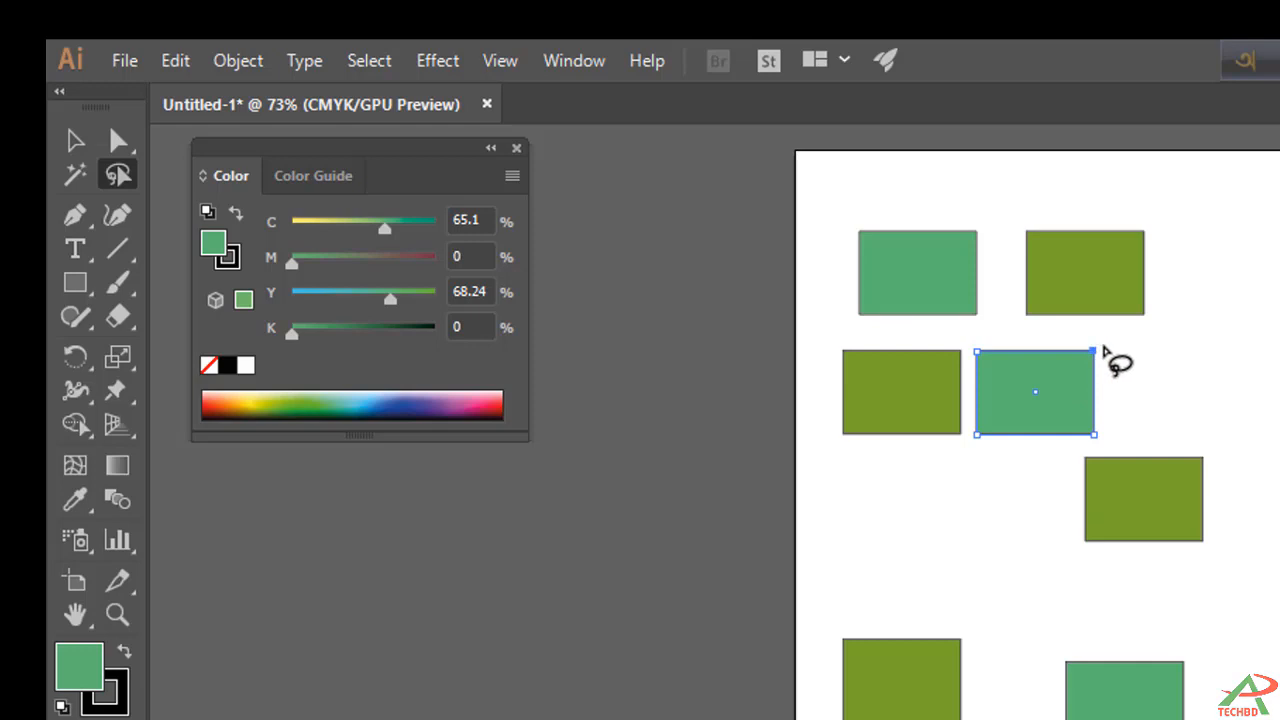
pyautogui.click(1114, 347)
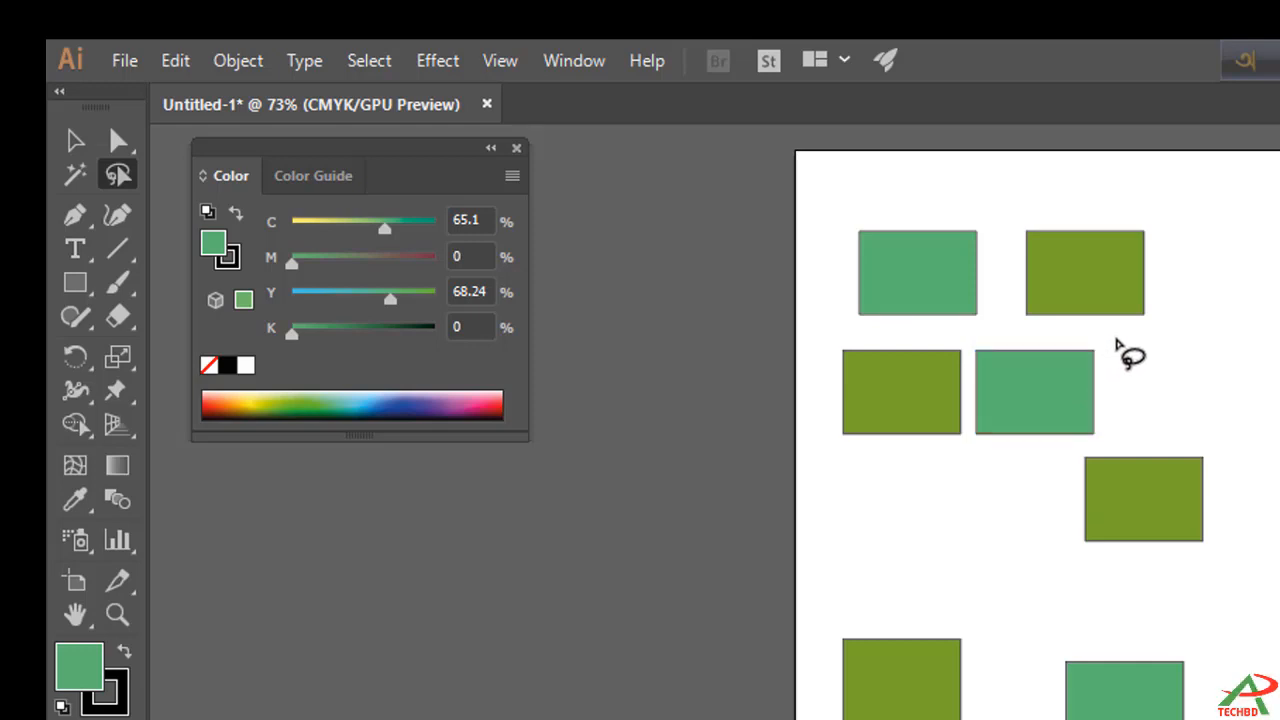
pyautogui.moveTo(1116, 343)
pyautogui.mouseDown()
pyautogui.moveTo(1102, 324)
pyautogui.moveTo(1070, 342)
pyautogui.moveTo(1073, 362)
pyautogui.moveTo(1107, 376)
pyautogui.moveTo(1124, 356)
pyautogui.moveTo(1111, 333)
pyautogui.mouseUp()
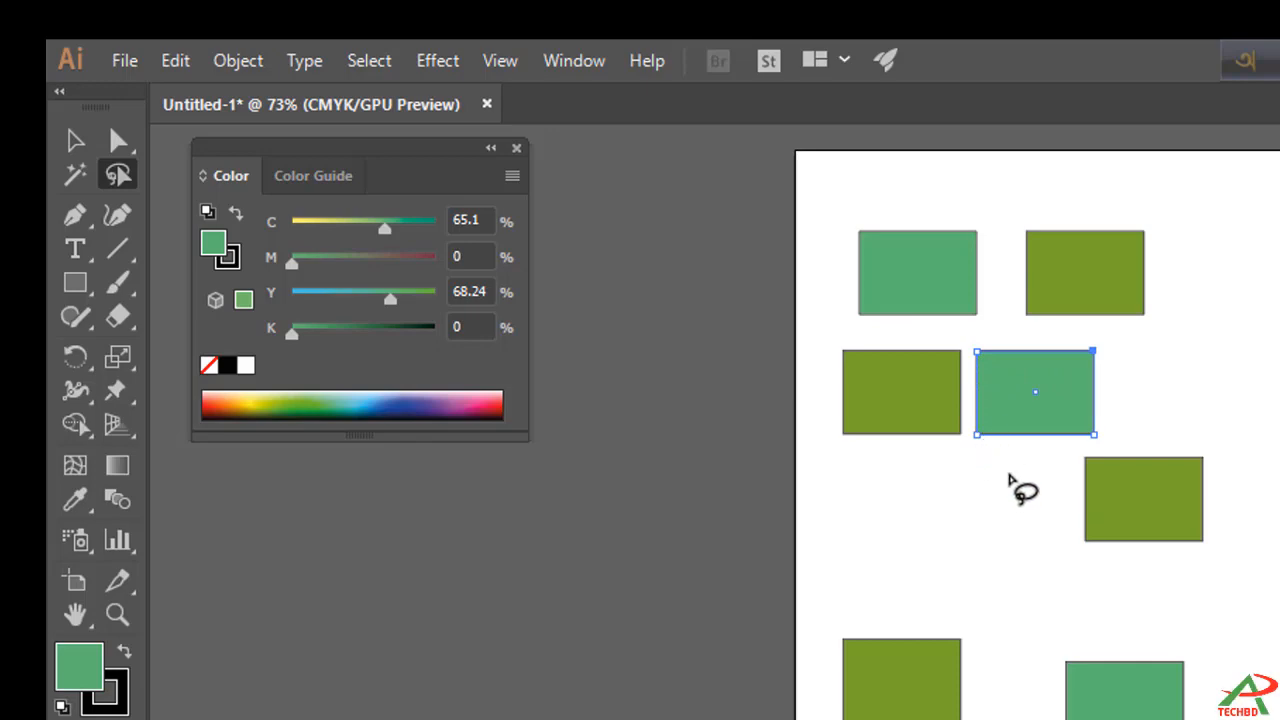
# Nudge the upper-right anchor point of the second row's green rectangle rightward so its right edge slants outward
pyautogui.hotkey('ctrl', '+')
pyautogui.hotkey('ctrl', '+')
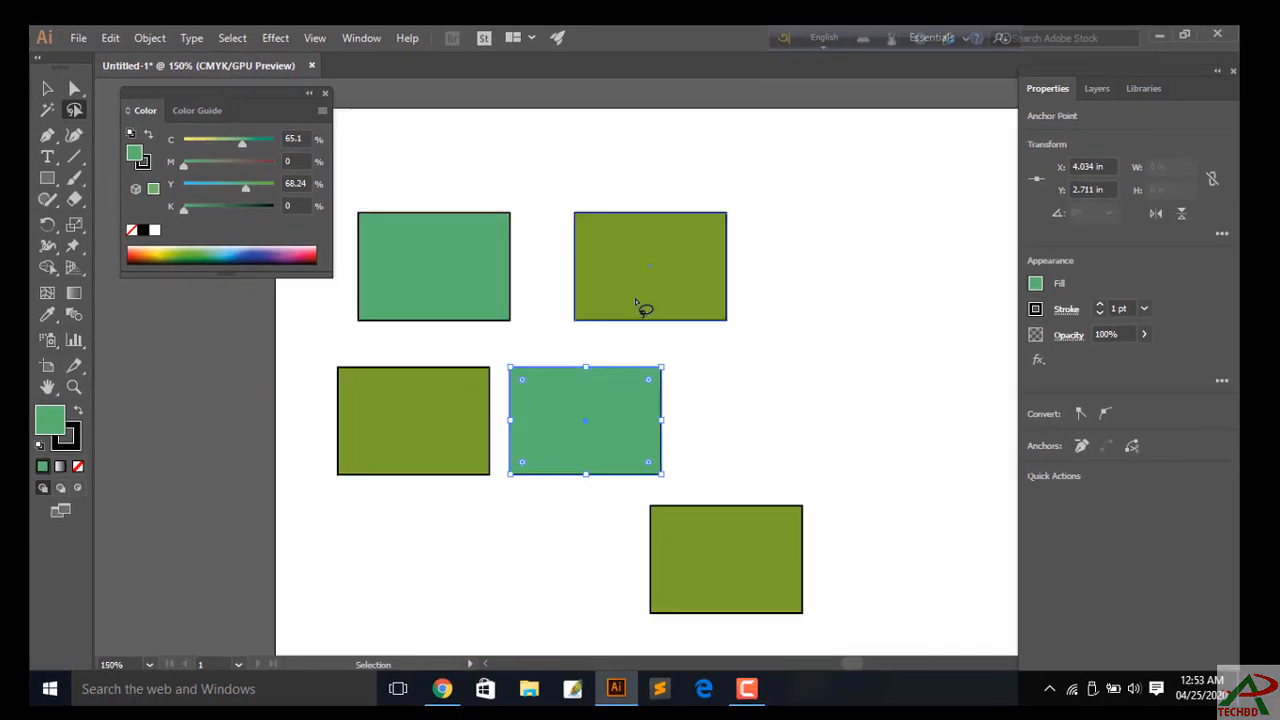
pyautogui.hotkey('ctrl', '+')
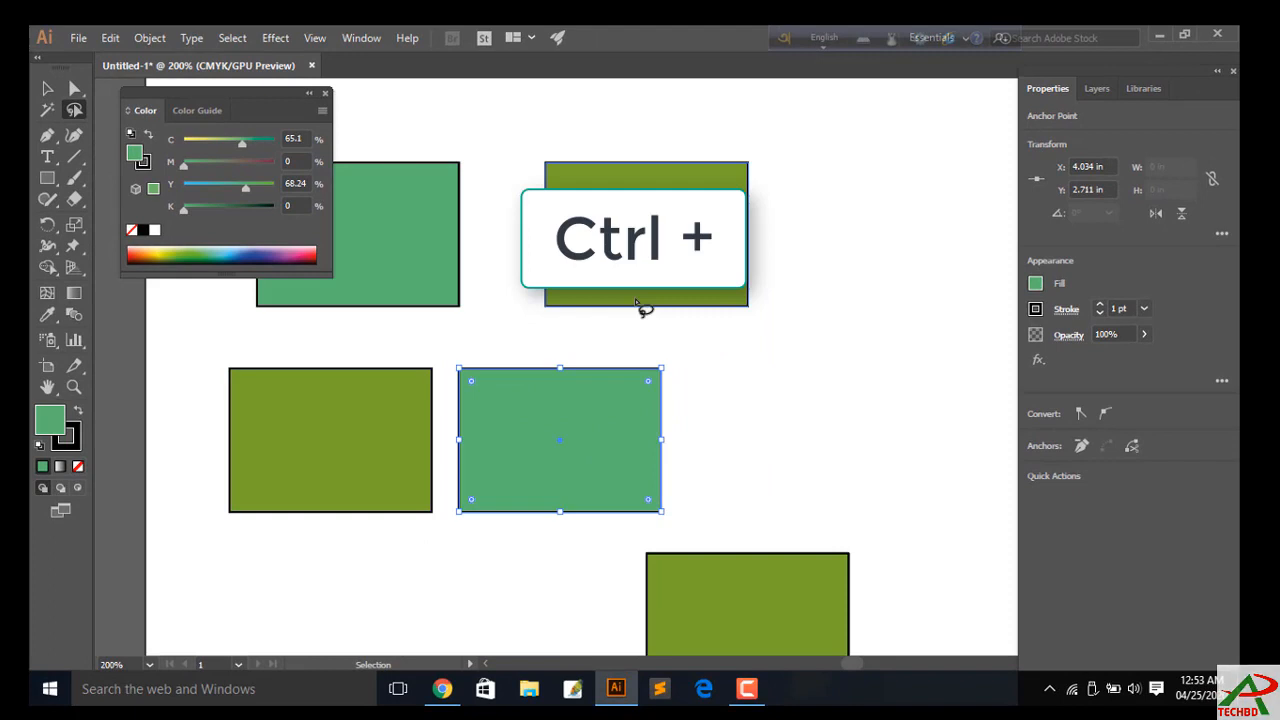
pyautogui.hotkey('ctrl', '+')
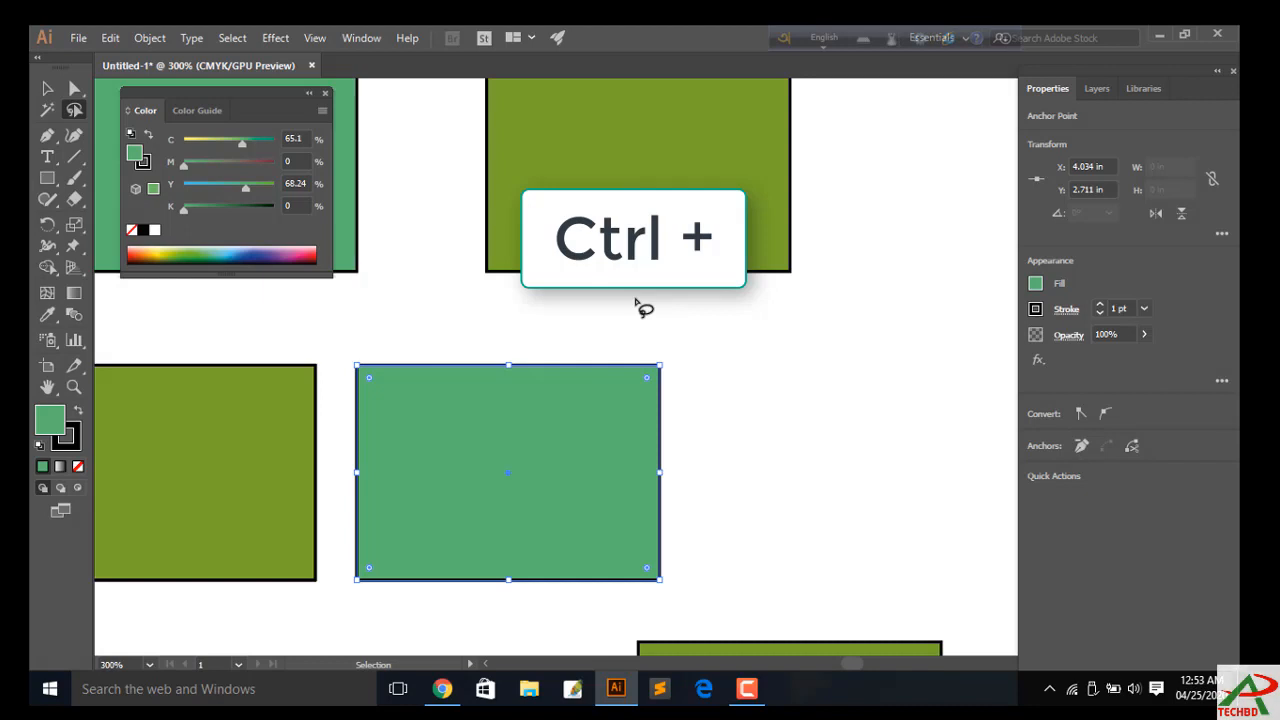
pyautogui.hotkey('ctrl', '+')
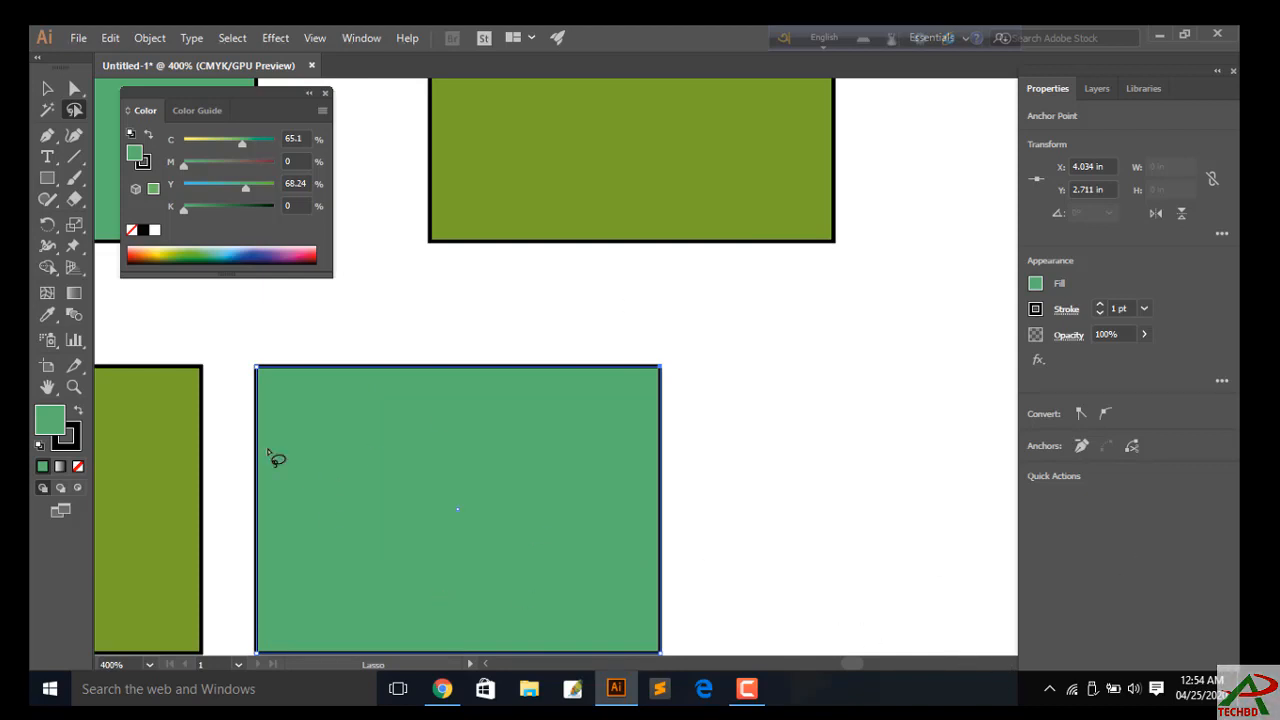
pyautogui.hotkey('ctrl', '-')
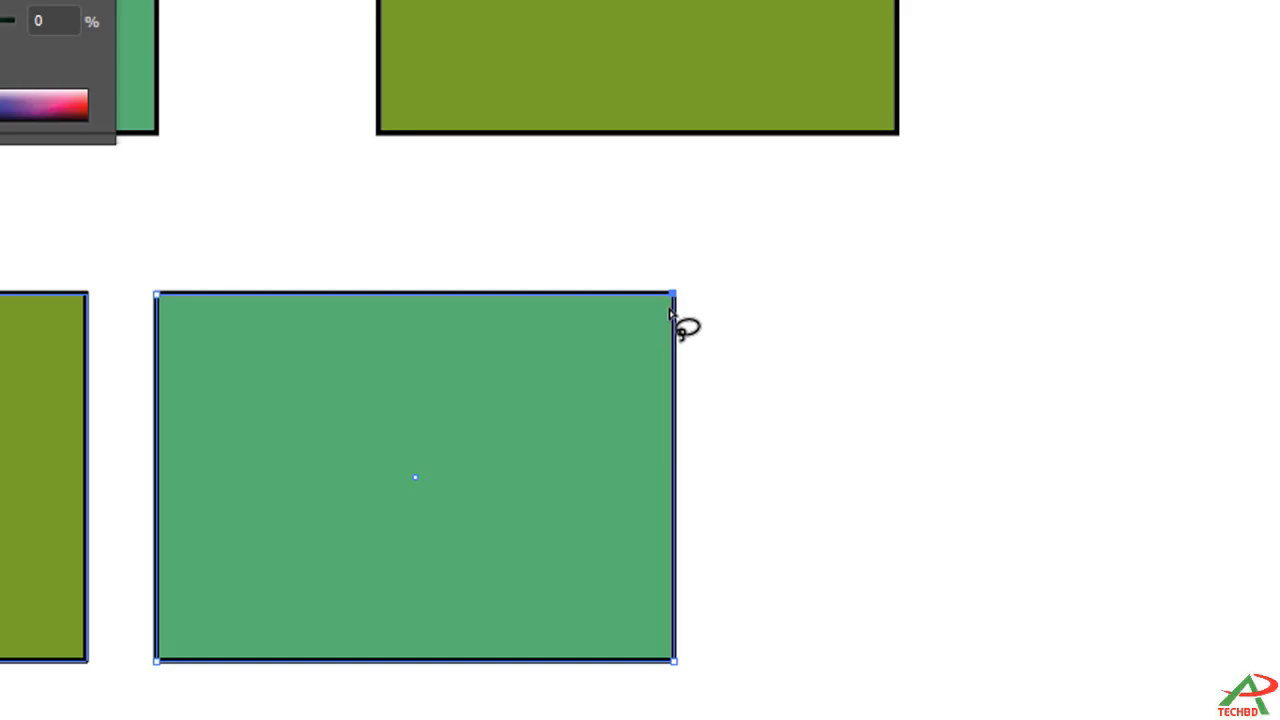
pyautogui.press('Right')
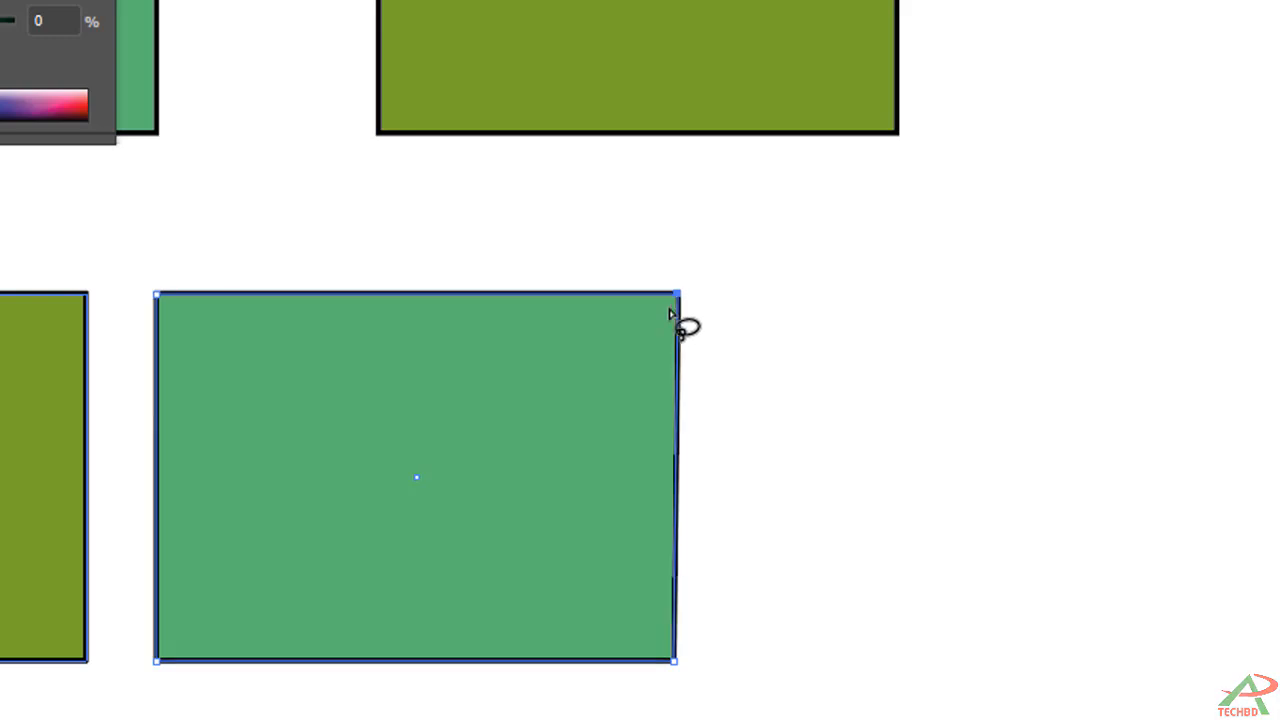
pyautogui.press('Right')
pyautogui.press('Right')
pyautogui.press('Right')
pyautogui.press('Right')
pyautogui.press('Right')
pyautogui.press('Right')
pyautogui.press('Right')
pyautogui.press('Right')
pyautogui.press('Right')
pyautogui.press('Right')
pyautogui.press('Right')
pyautogui.press('Right')
pyautogui.press('Right')
pyautogui.press('Right')
pyautogui.press('Right')
pyautogui.press('Right')
pyautogui.press('Right')
pyautogui.press('Right')
pyautogui.press('Right')
pyautogui.press('Right')
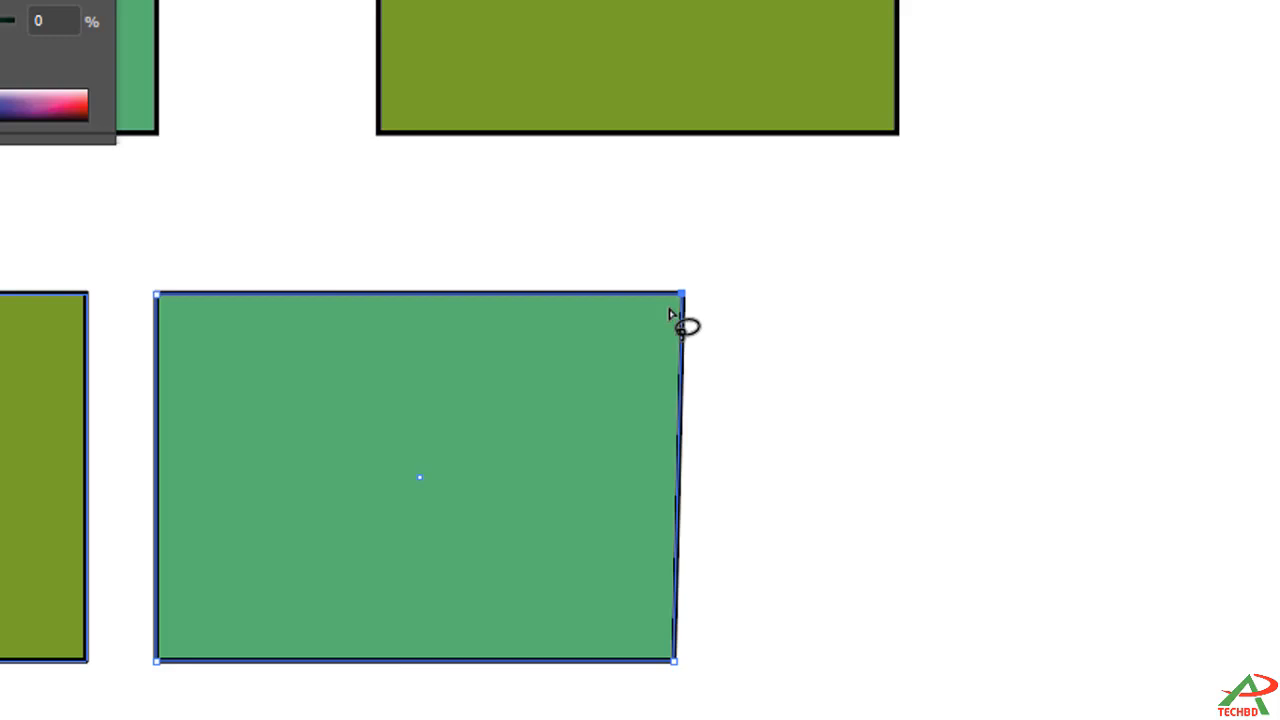
# Push the second-row green rectangle's upper-right anchor point much farther right so the top edge clearly overhangs the bottom edge
pyautogui.press('Right')
pyautogui.press('Right')
pyautogui.press('Right')
pyautogui.press('Right')
pyautogui.press('Right')
pyautogui.press('Right')
pyautogui.press('Right')
pyautogui.press('Right')
pyautogui.press('Right')
pyautogui.press('Right')
pyautogui.press('Right')
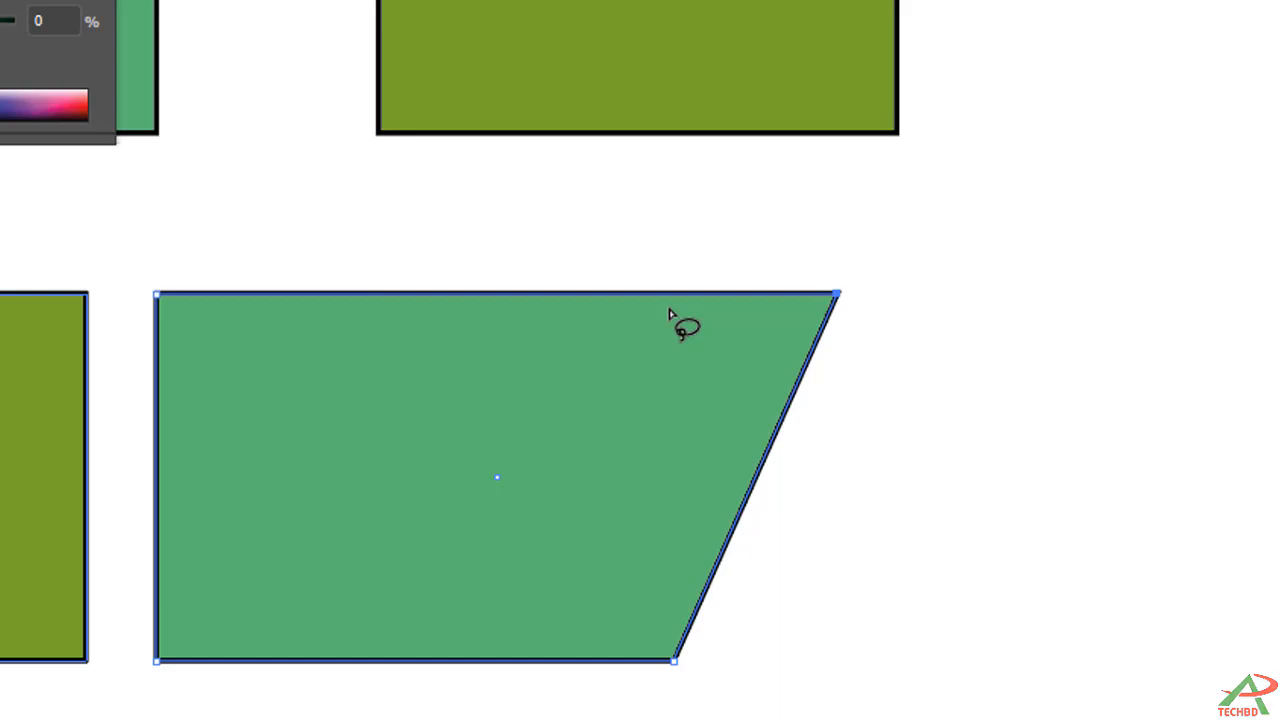
# Raise the green shape's upper-right anchor point toward the olive rectangle above so its top edge slopes upward
pyautogui.press('Up')
pyautogui.press('Up')
pyautogui.press('Up')
pyautogui.press('Up')
pyautogui.press('Up')
pyautogui.press('Up')
pyautogui.press('Up')
pyautogui.press('Up')
pyautogui.press('Up')
pyautogui.press('Up')
pyautogui.press('Up')
pyautogui.press('Up')
pyautogui.press('Up')
pyautogui.press('Up')
pyautogui.press('Up')
pyautogui.press('Up')
pyautogui.press('Up')
pyautogui.press('Up')
pyautogui.press('Up')
pyautogui.press('Up')
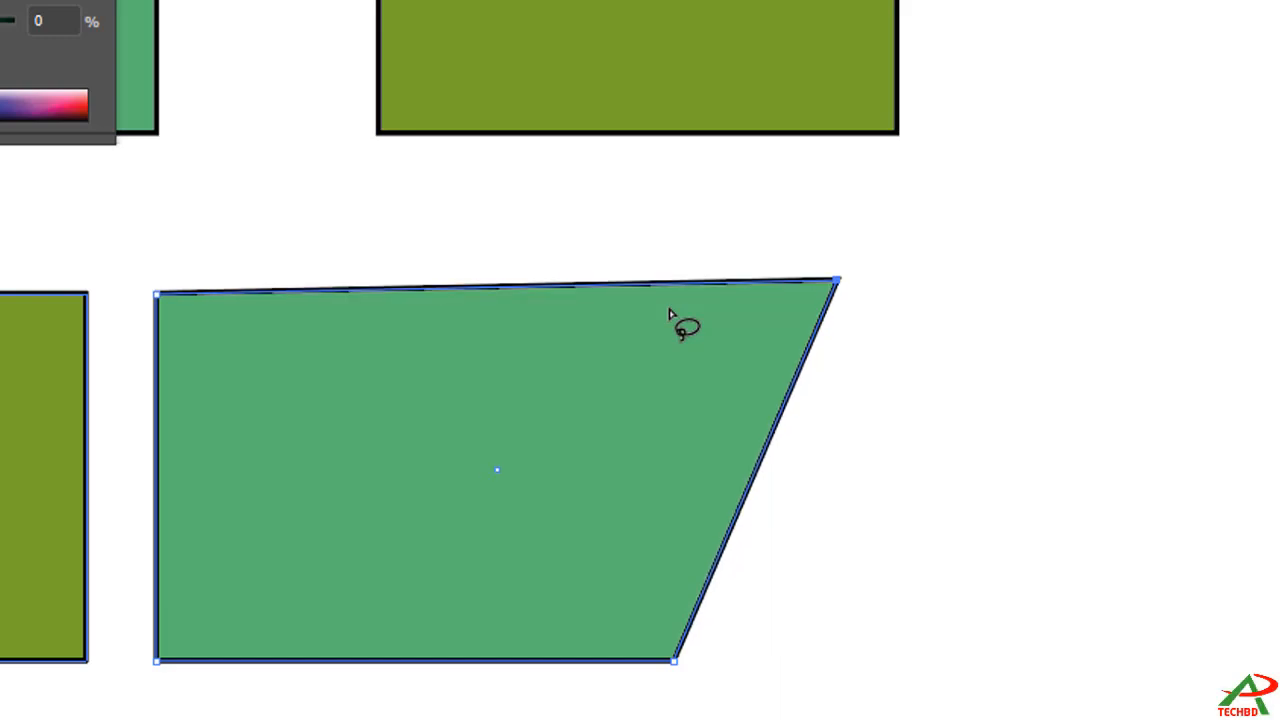
pyautogui.press('Up')
pyautogui.press('Up')
pyautogui.press('Up')
pyautogui.press('Up')
pyautogui.press('Up')
pyautogui.press('Up')
pyautogui.press('Up')
pyautogui.press('Up')
pyautogui.press('Up')
pyautogui.press('Up')
pyautogui.press('Up')
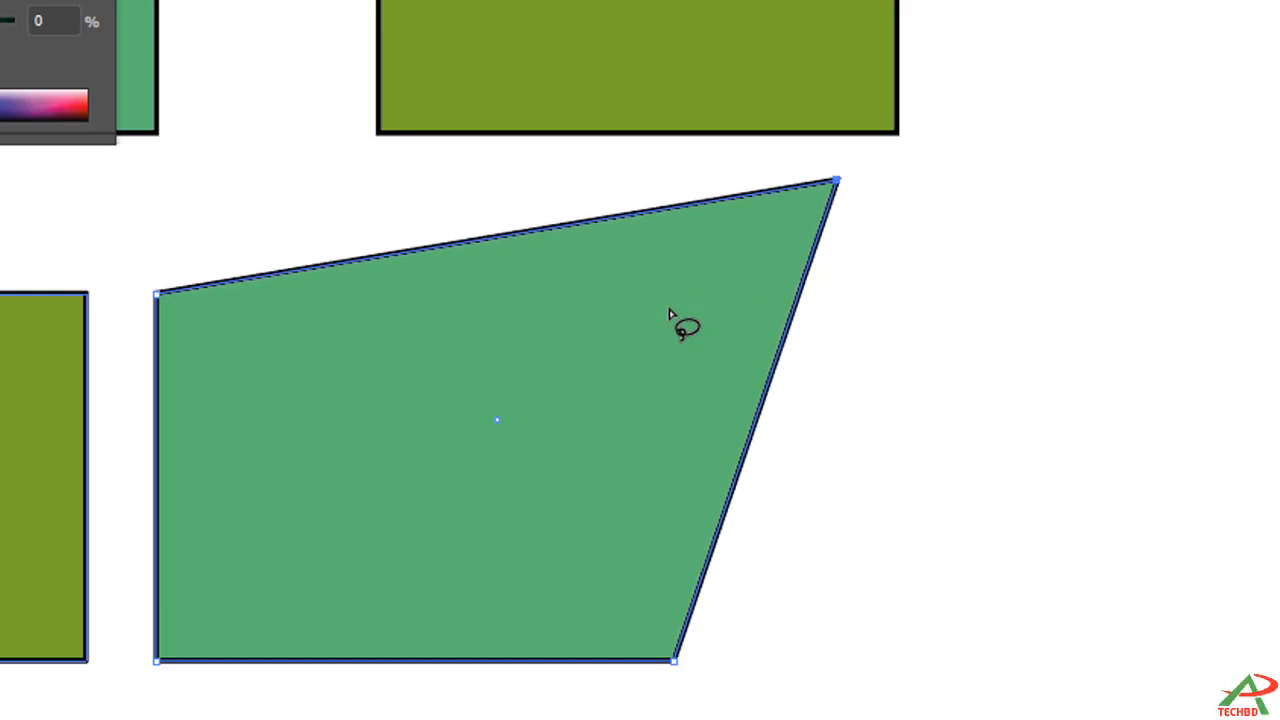
# Lower the green shape's upper-right anchor point partway to flatten the top edge's slope, and deselect the shape
pyautogui.press('Down')
pyautogui.press('Down')
pyautogui.press('Down')
pyautogui.press('Down')
pyautogui.press('Down')
pyautogui.press('Down')
pyautogui.press('Down')
pyautogui.press('Down')
pyautogui.press('Down')
pyautogui.press('Down')
pyautogui.press('Down')
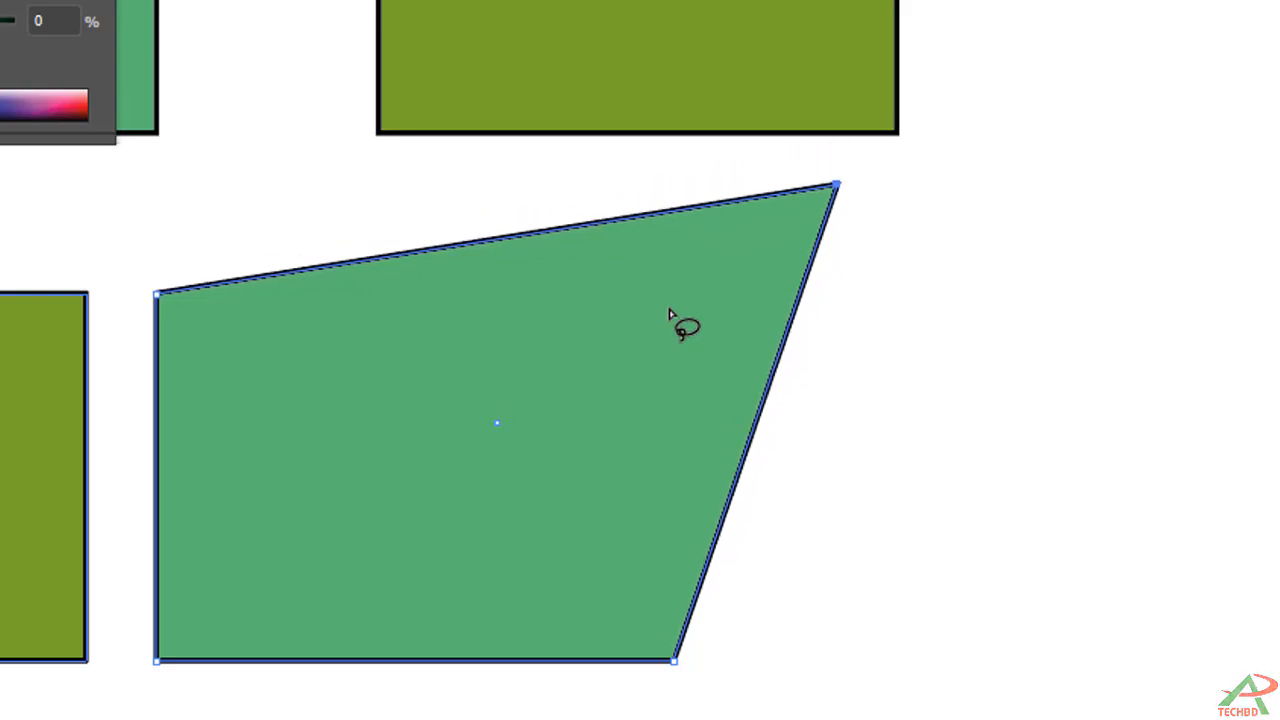
pyautogui.press('Up')
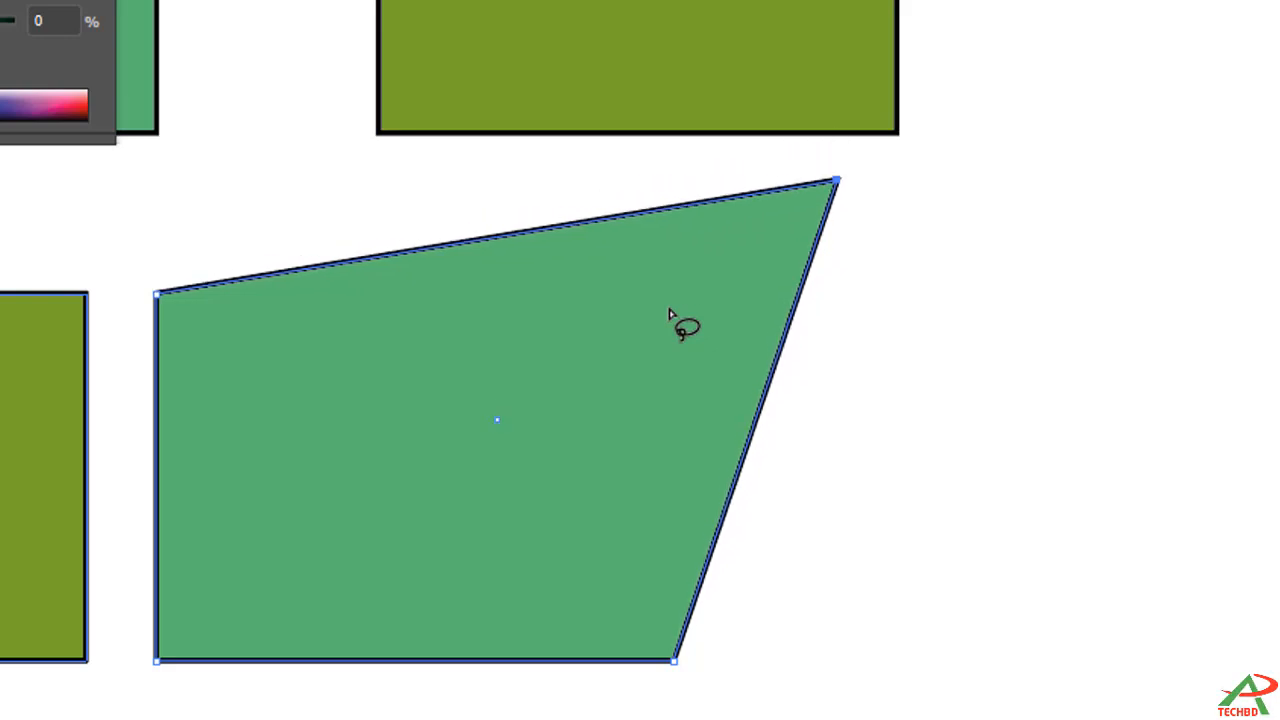
pyautogui.press('Down')
pyautogui.press('Down')
pyautogui.press('Down')
pyautogui.press('Down')
pyautogui.press('Down')
pyautogui.press('Down')
pyautogui.press('Down')
pyautogui.press('Down')
pyautogui.press('Down')
pyautogui.press('Down')
pyautogui.press('Down')
pyautogui.press('Down')
pyautogui.press('Down')
pyautogui.press('Up')
pyautogui.press('Up')
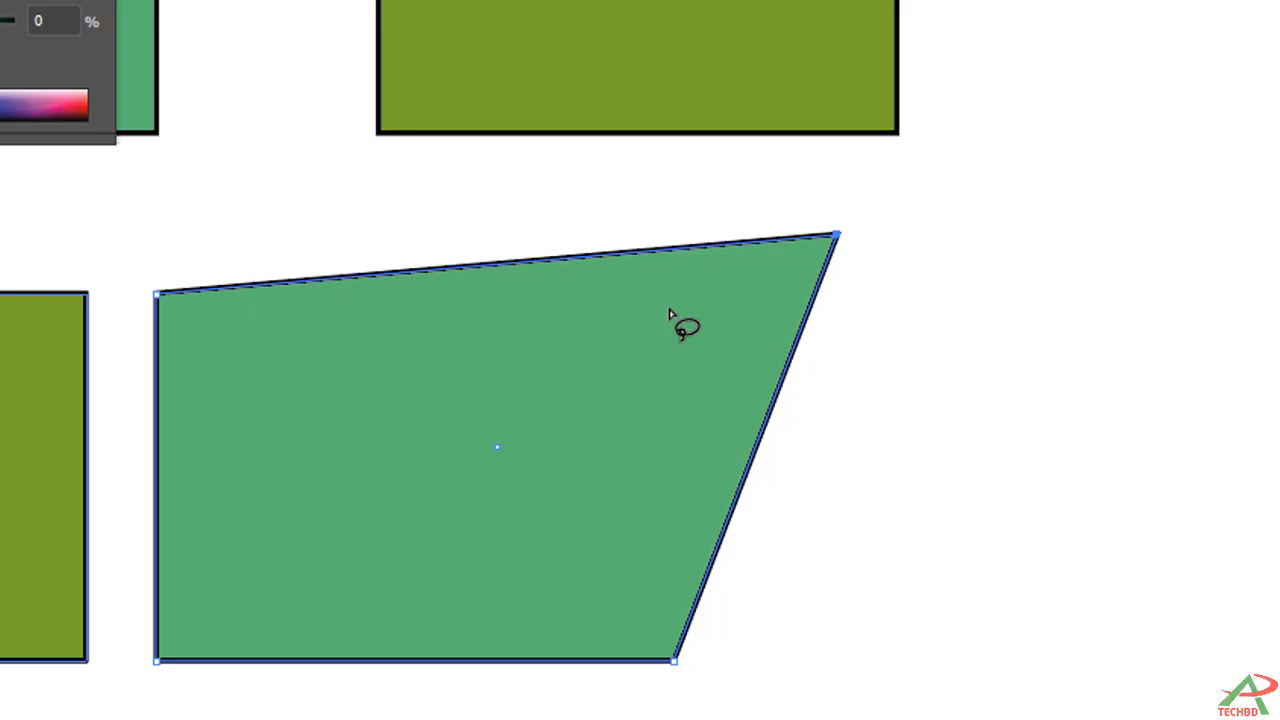
pyautogui.click(114, 382)
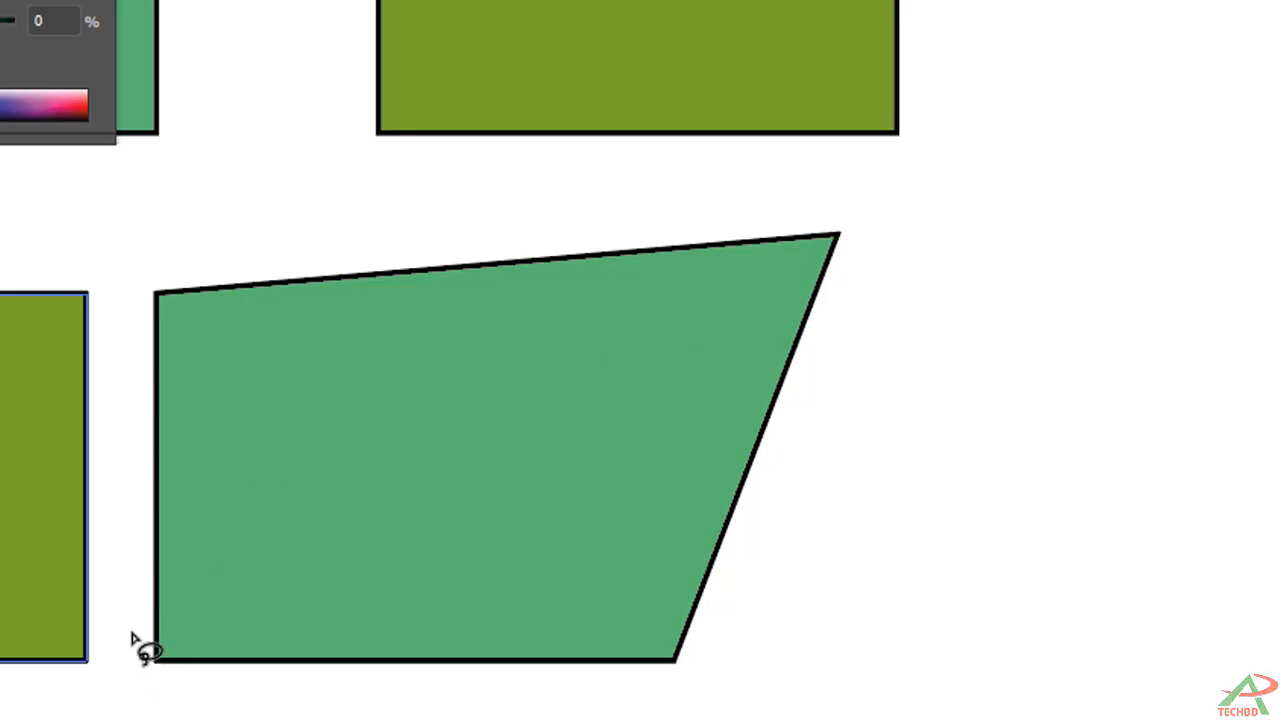
# Select only the green shape's lower-left anchor point with the Lasso tool and nudge it downward so the bottom edge slants
pyautogui.moveTo(131, 634)
pyautogui.mouseDown()
pyautogui.moveTo(114, 676)
pyautogui.moveTo(122, 706)
pyautogui.moveTo(185, 698)
pyautogui.moveTo(198, 682)
pyautogui.moveTo(196, 642)
pyautogui.moveTo(146, 632)
pyautogui.moveTo(134, 667)
pyautogui.moveTo(130, 656)
pyautogui.mouseUp()
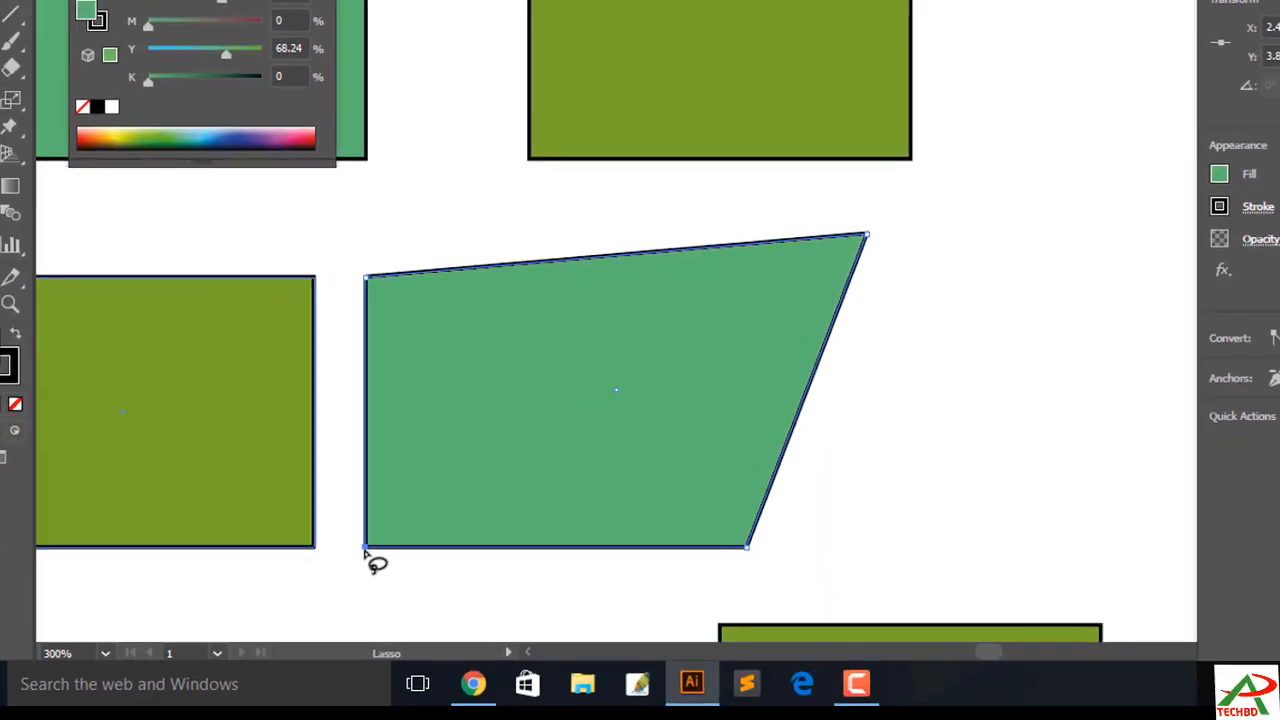
pyautogui.press('Down')
pyautogui.press('Down')
pyautogui.press('Down')
pyautogui.press('Down')
pyautogui.press('Down')
pyautogui.press('Down')
pyautogui.press('Down')
pyautogui.press('Down')
pyautogui.press('Down')
pyautogui.press('Down')
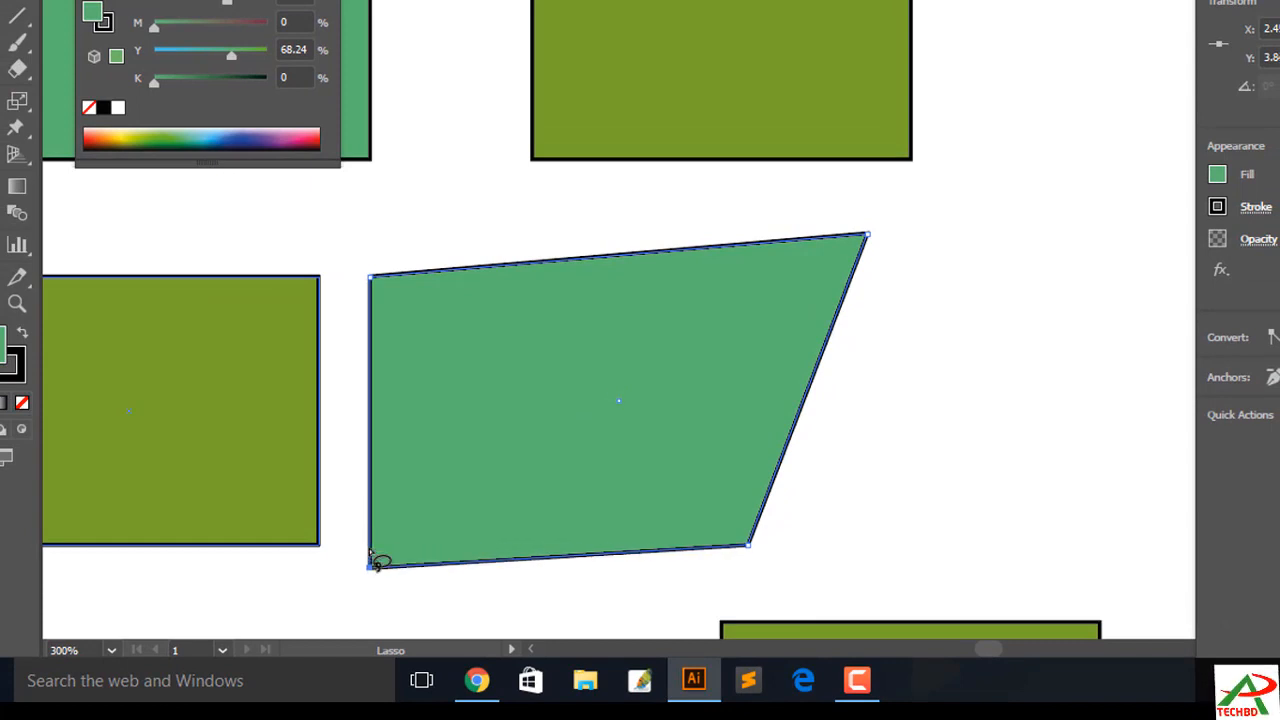
pyautogui.press('Down')
pyautogui.press('Down')
pyautogui.press('Down')
pyautogui.press('Down')
pyautogui.press('Down')
pyautogui.press('Down')
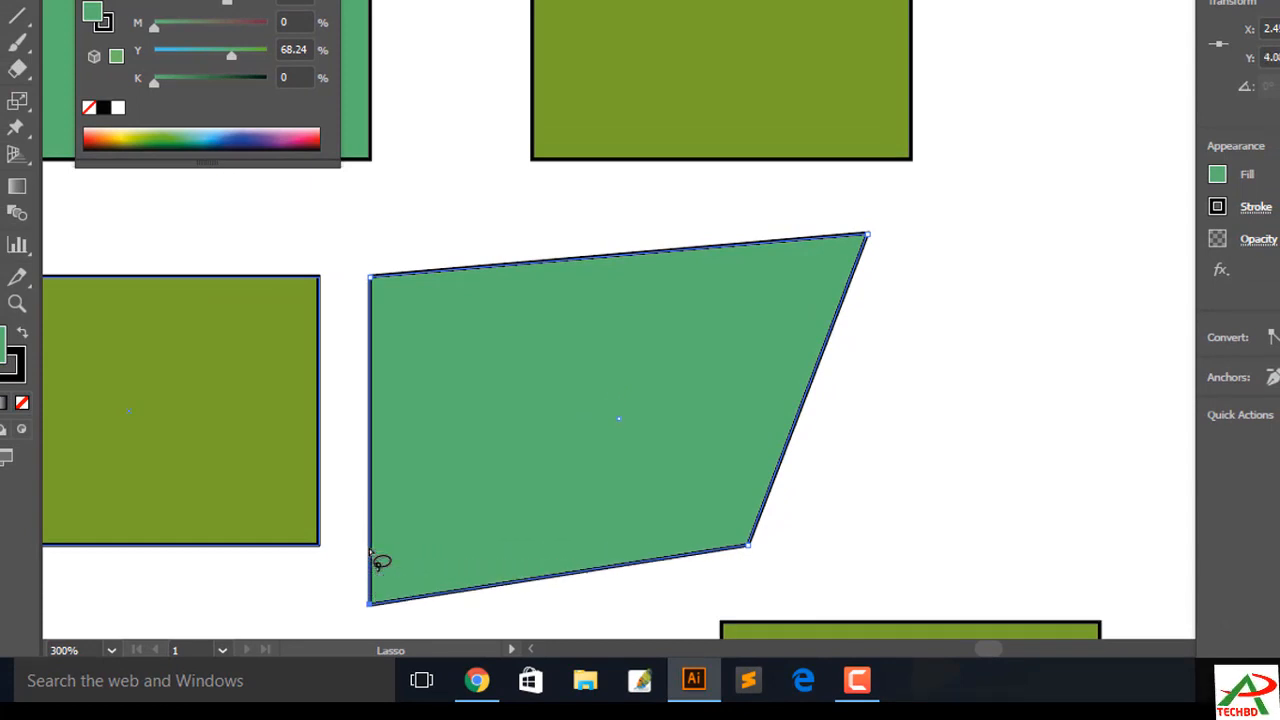
# Nudge the green shape's lower-left anchor point leftward to the neighboring olive rectangle's edge so the side slants outward
pyautogui.press('Left')
pyautogui.press('Left')
pyautogui.press('Left')
pyautogui.press('Left')
pyautogui.press('Left')
pyautogui.press('Left')
pyautogui.press('Left')
pyautogui.press('Left')
pyautogui.press('Left')
pyautogui.press('Left')
pyautogui.press('Left')
pyautogui.press('Left')
pyautogui.press('Left')
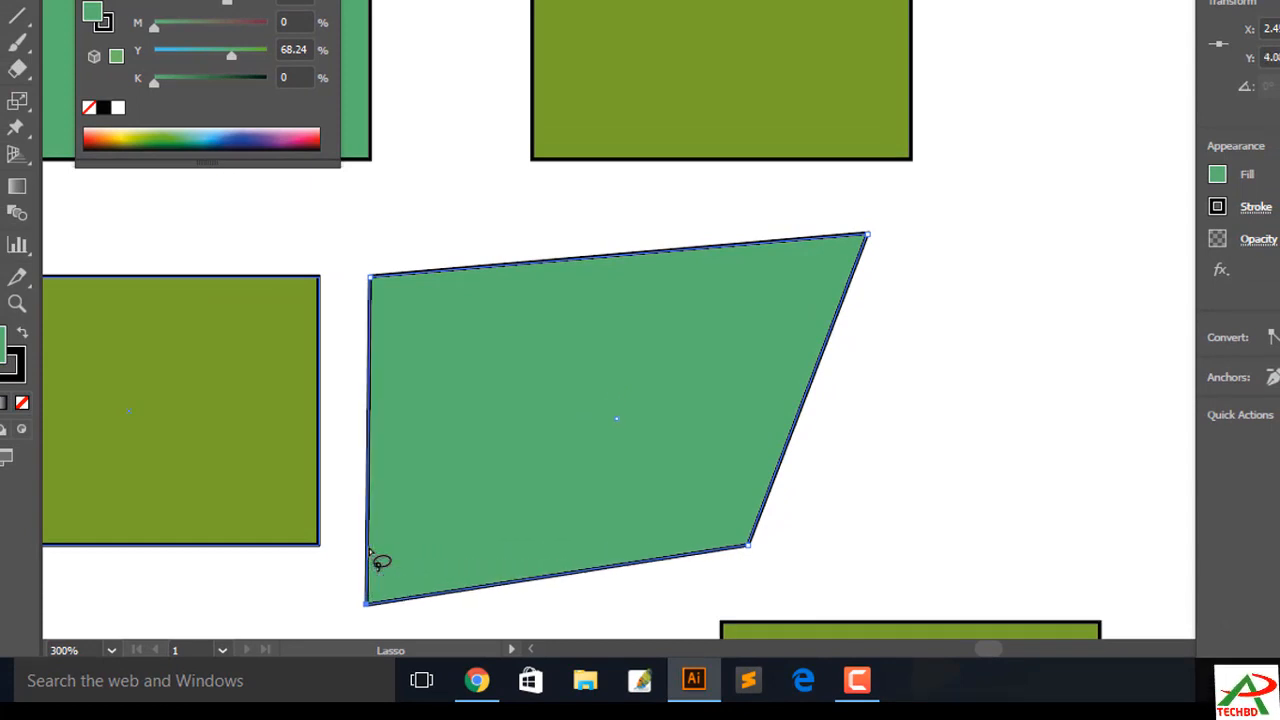
pyautogui.press('Left')
pyautogui.press('Left')
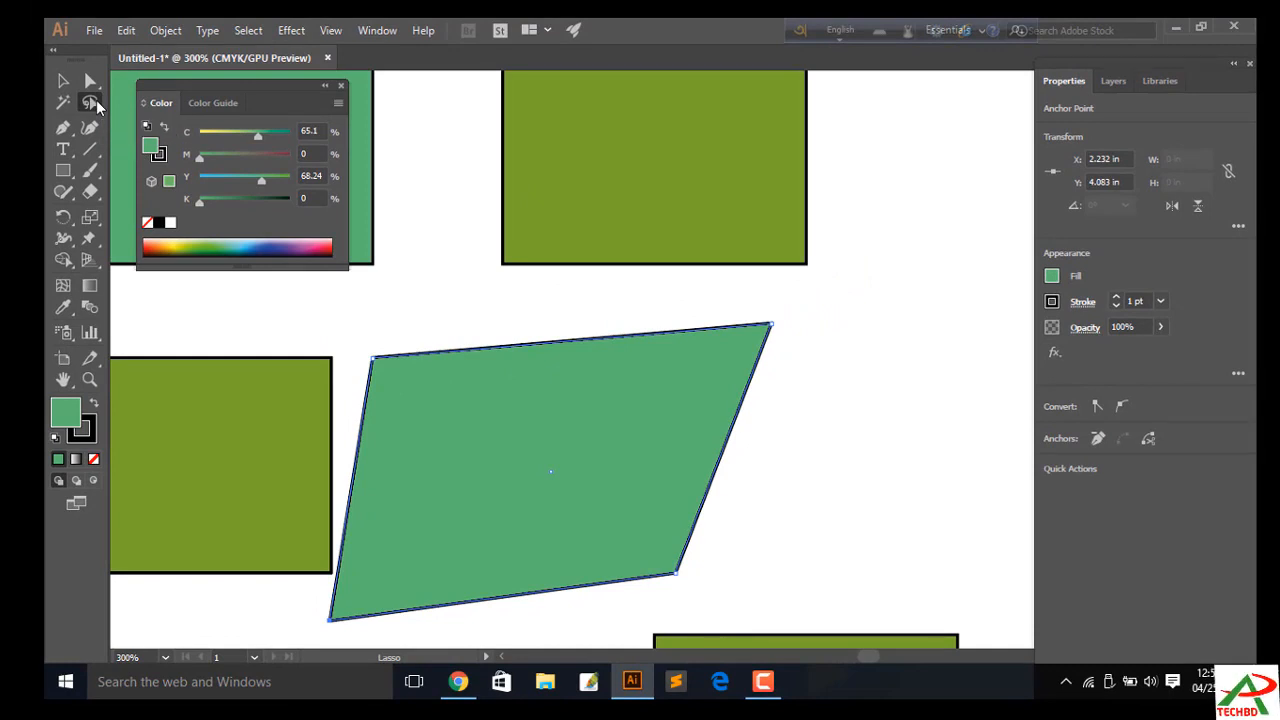
# Switch from the Lasso to the Direct Selection tool and deselect the reshaped green shape
pyautogui.click(96, 100)
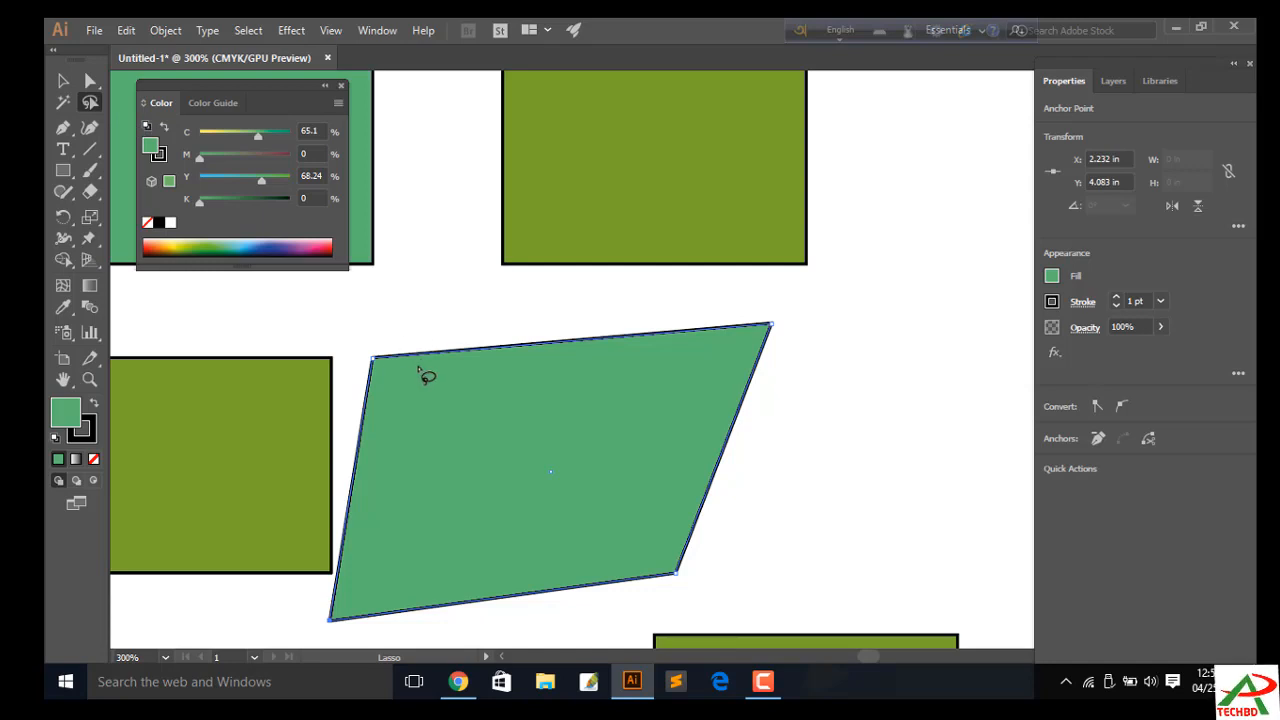
pyautogui.click(90, 82)
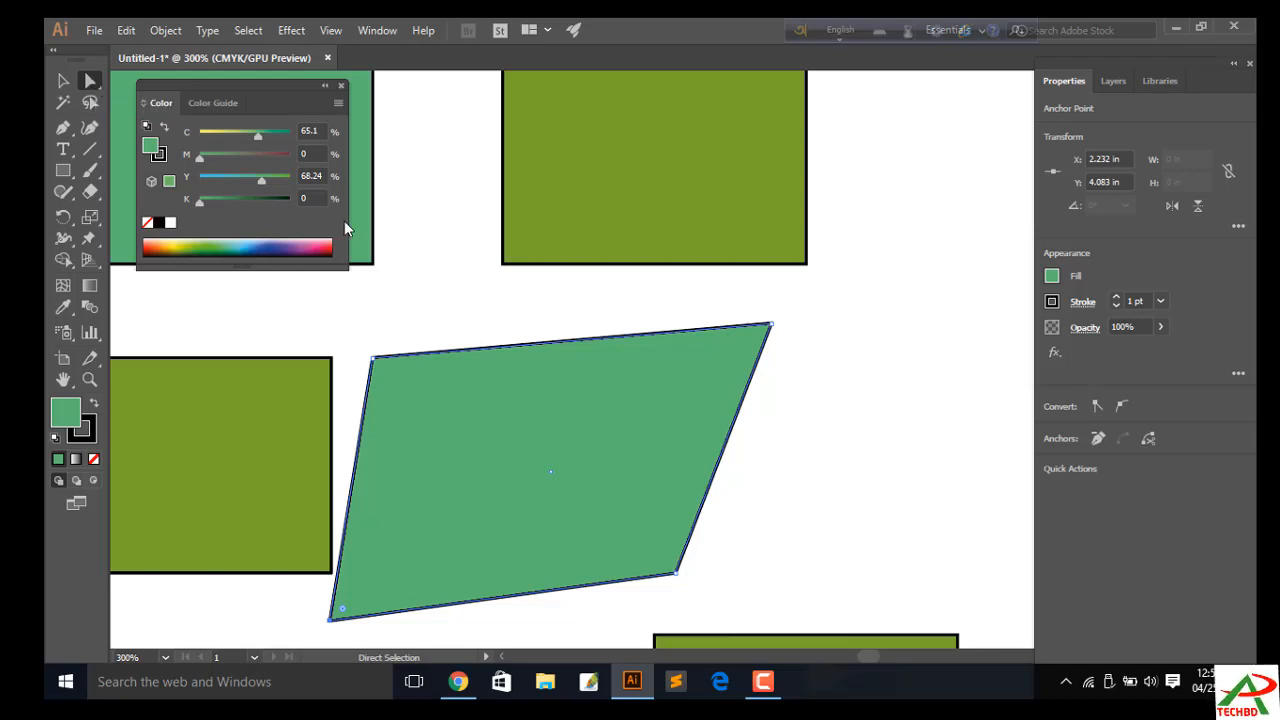
pyautogui.click(480, 303)
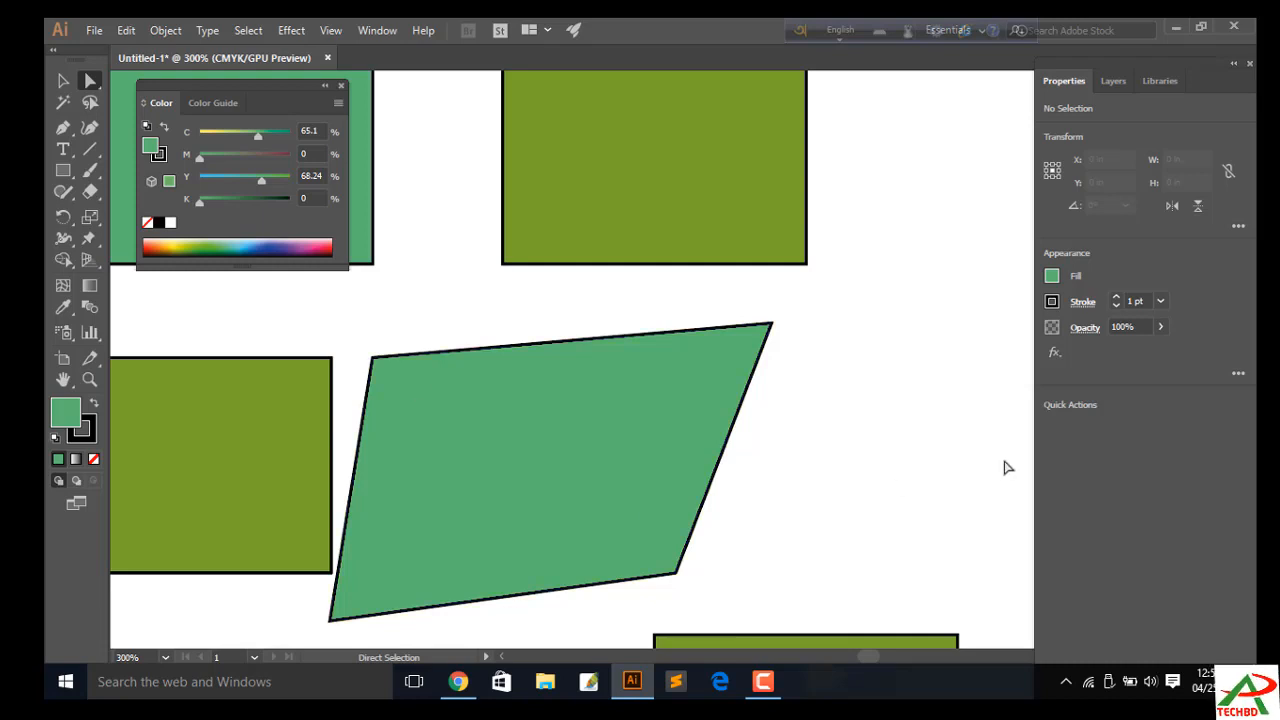
# Select the upper olive rectangle's upper-right anchor point alone, then the whole rectangle with the Selection tool, clearing each selection
pyautogui.press('v')
pyautogui.hotkey('ctrl', '-')
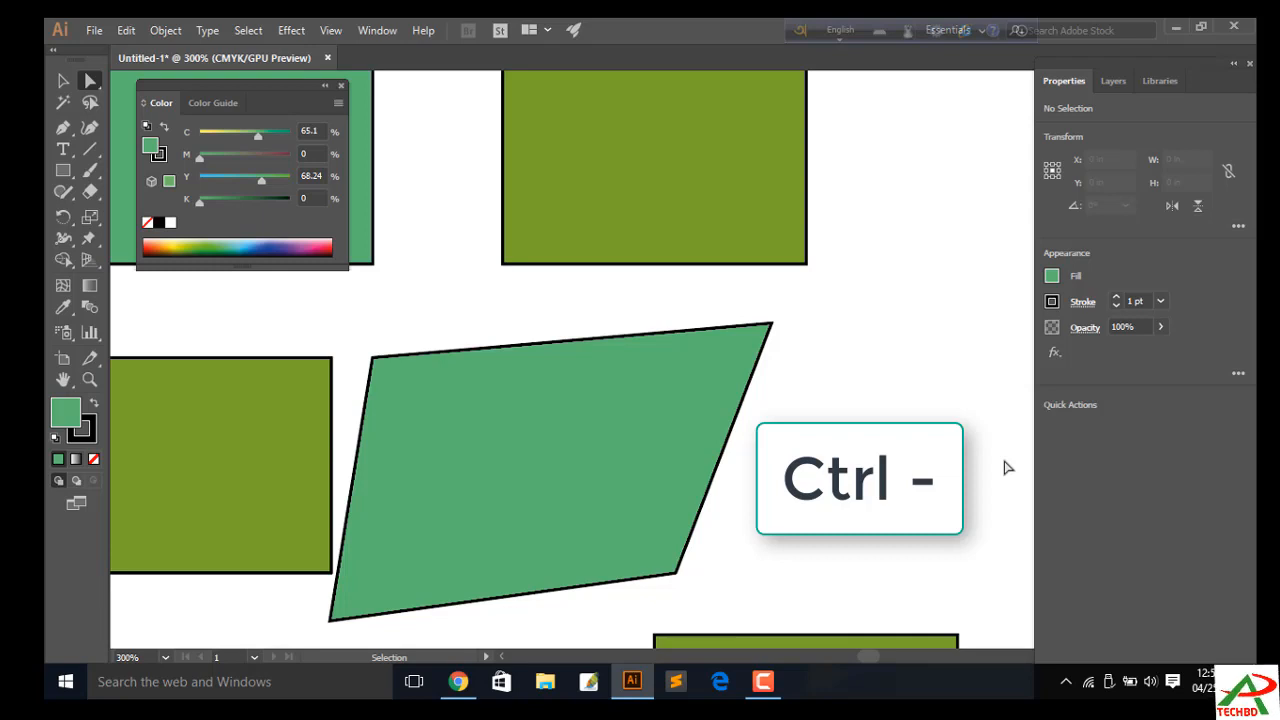
pyautogui.hotkey('ctrl', '-')
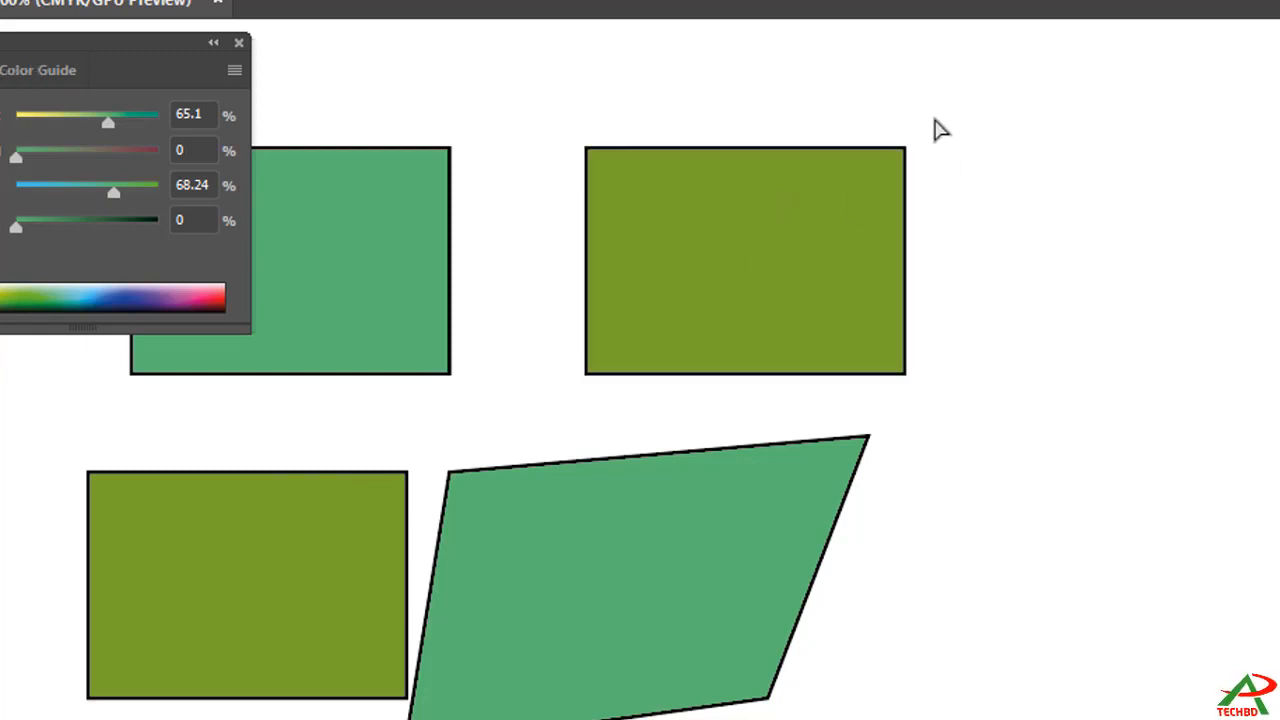
pyautogui.moveTo(935, 119); pyautogui.dragTo(870, 187)
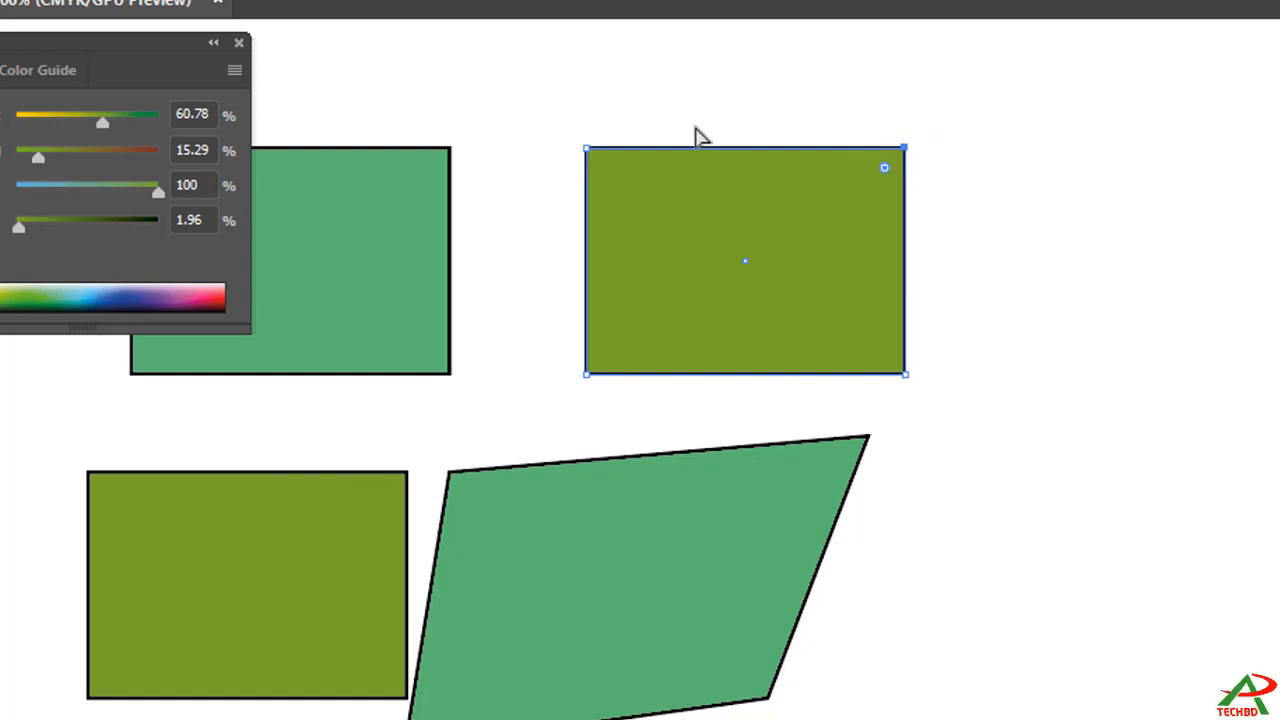
pyautogui.click(1080, 153)
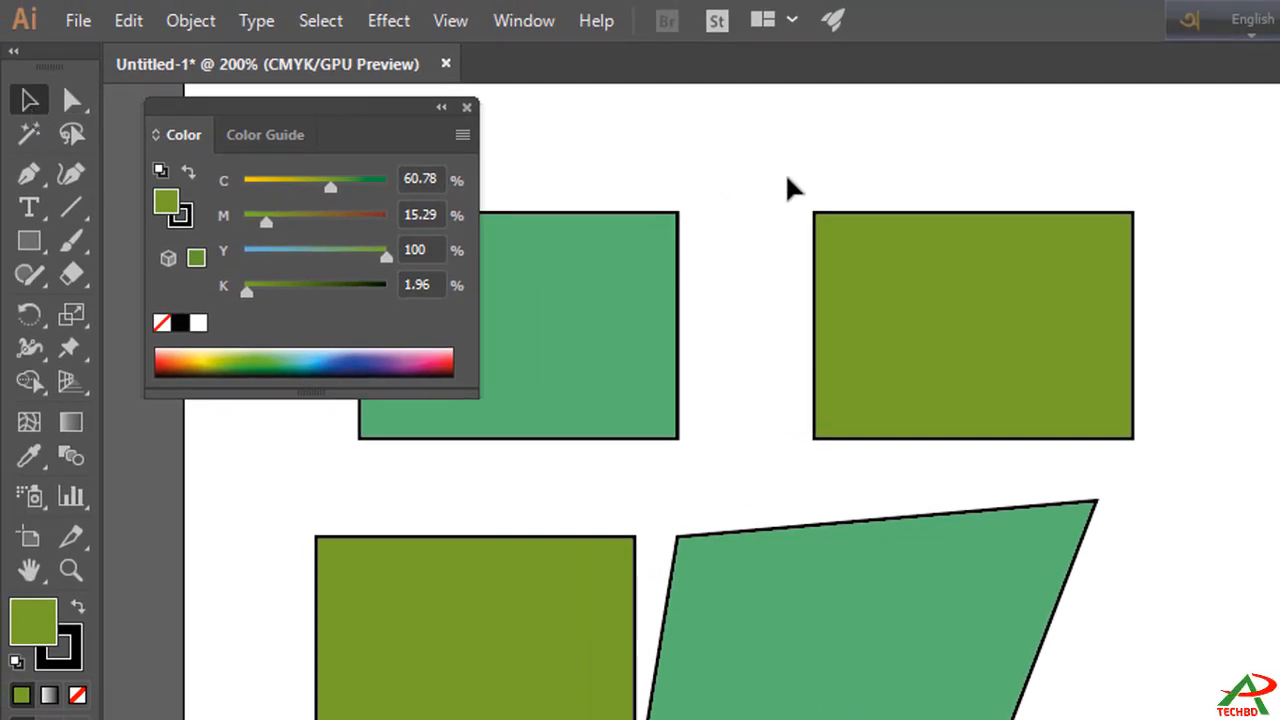
pyautogui.moveTo(790, 180); pyautogui.dragTo(852, 262)
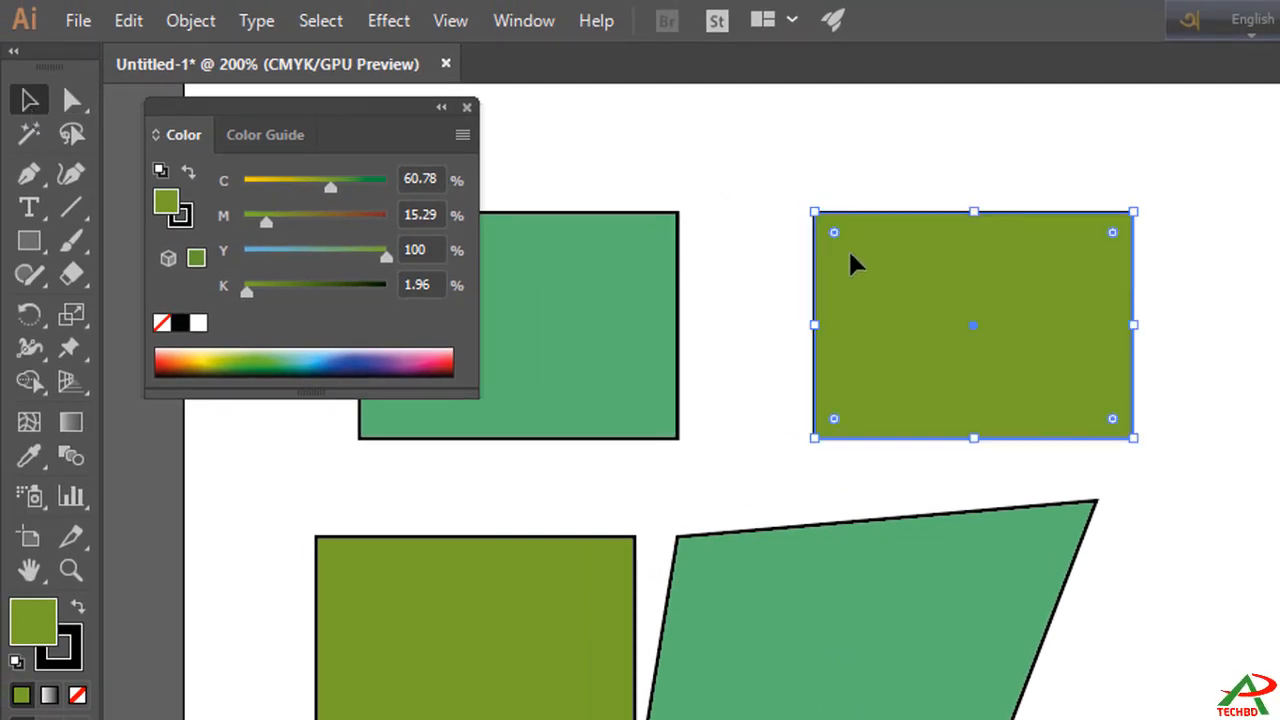
pyautogui.moveTo(862, 198); pyautogui.dragTo(130, 44)
# Select the upper olive rectangle's upper-right anchor point with the Direct Selection tool and nudge it upward so the top edge slopes steeply
pyautogui.click(72, 100)
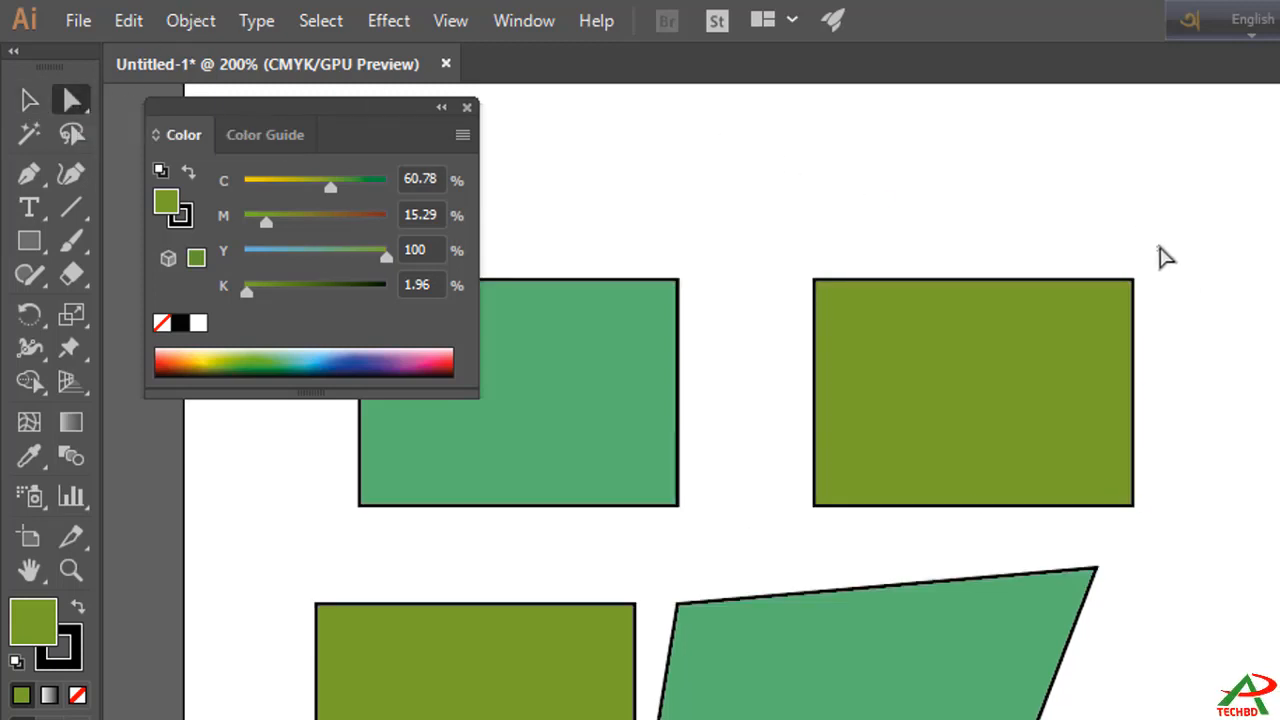
pyautogui.moveTo(1158, 250); pyautogui.dragTo(1090, 346)
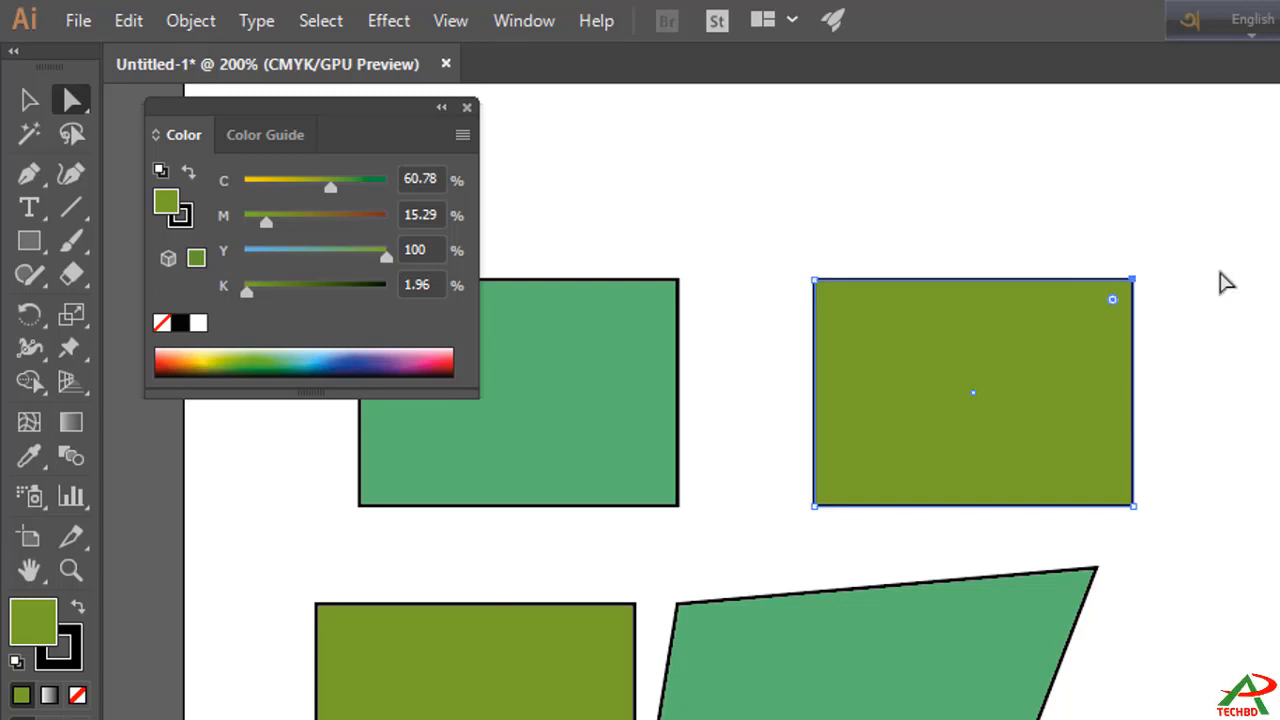
pyautogui.press('Up')
pyautogui.press('Up')
pyautogui.press('Up')
pyautogui.press('Up')
pyautogui.press('Up')
pyautogui.press('Up')
pyautogui.press('Up')
pyautogui.press('Up')
pyautogui.press('Up')
pyautogui.press('Up')
pyautogui.press('Up')
pyautogui.press('Up')
pyautogui.press('Up')
pyautogui.press('Up')
pyautogui.press('Up')
pyautogui.press('Up')
pyautogui.press('Up')
pyautogui.press('Up')
pyautogui.press('Up')
pyautogui.press('Up')
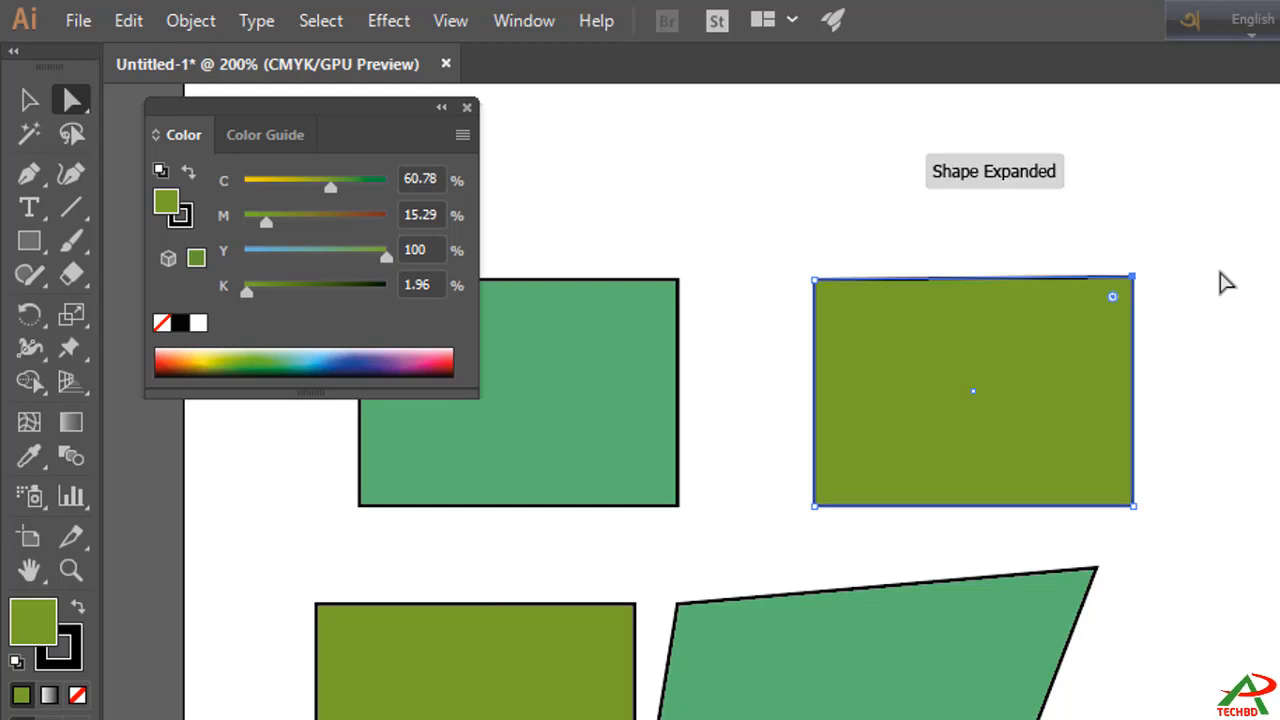
pyautogui.press('Up')
pyautogui.press('Up')
pyautogui.press('Up')
pyautogui.press('Up')
pyautogui.press('Up')
pyautogui.press('Up')
pyautogui.press('Up')
pyautogui.press('Up')
pyautogui.press('Up')
pyautogui.press('Up')
pyautogui.press('Up')
pyautogui.press('Up')
pyautogui.press('Up')
pyautogui.press('Up')
pyautogui.press('Up')
pyautogui.press('Up')
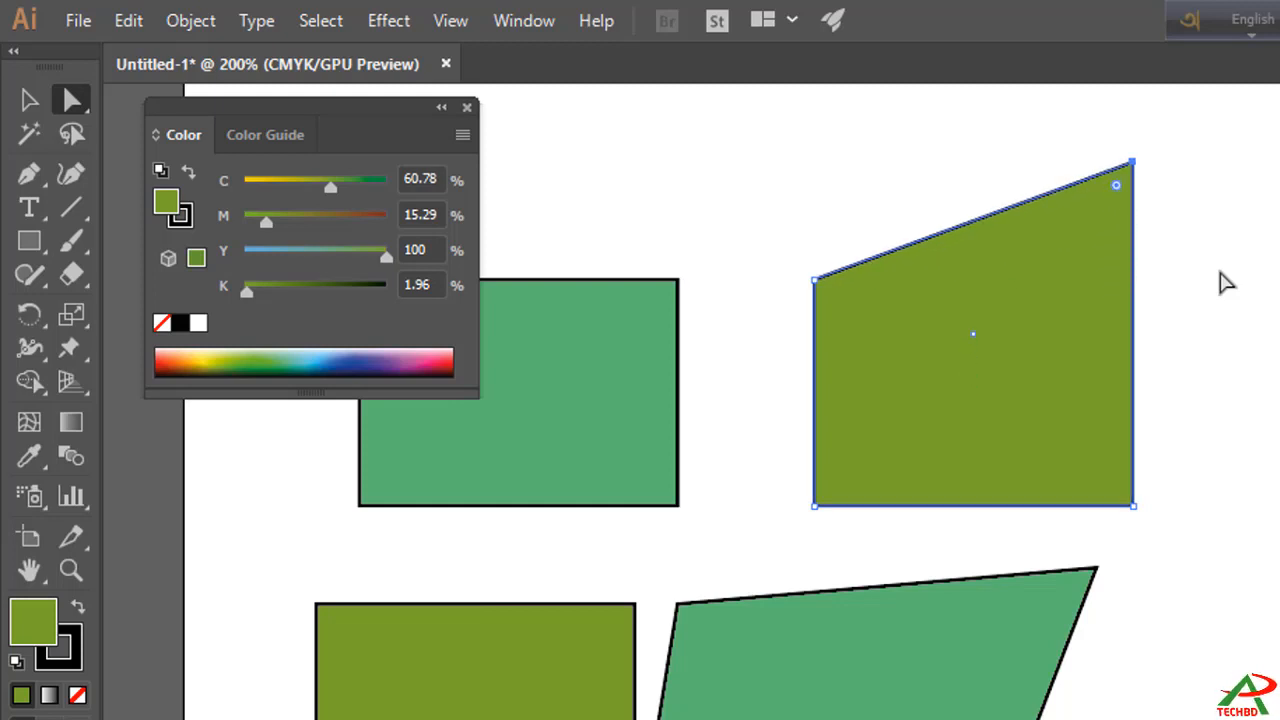
# Nudge the upper olive shape's upper-right anchor point rightward to about X 5.63 in so the right side slants outward
pyautogui.press('Right')
pyautogui.press('Right')
pyautogui.press('Right')
pyautogui.press('Right')
pyautogui.press('Right')
pyautogui.press('Right')
pyautogui.press('Right')
pyautogui.press('Right')
pyautogui.press('Right')
pyautogui.press('Right')
pyautogui.press('Right')
pyautogui.press('Right')
pyautogui.press('Right')
pyautogui.press('Right')
pyautogui.press('Right')
pyautogui.press('Right')
pyautogui.press('Right')
pyautogui.press('Right')
pyautogui.press('Right')
pyautogui.press('Right')
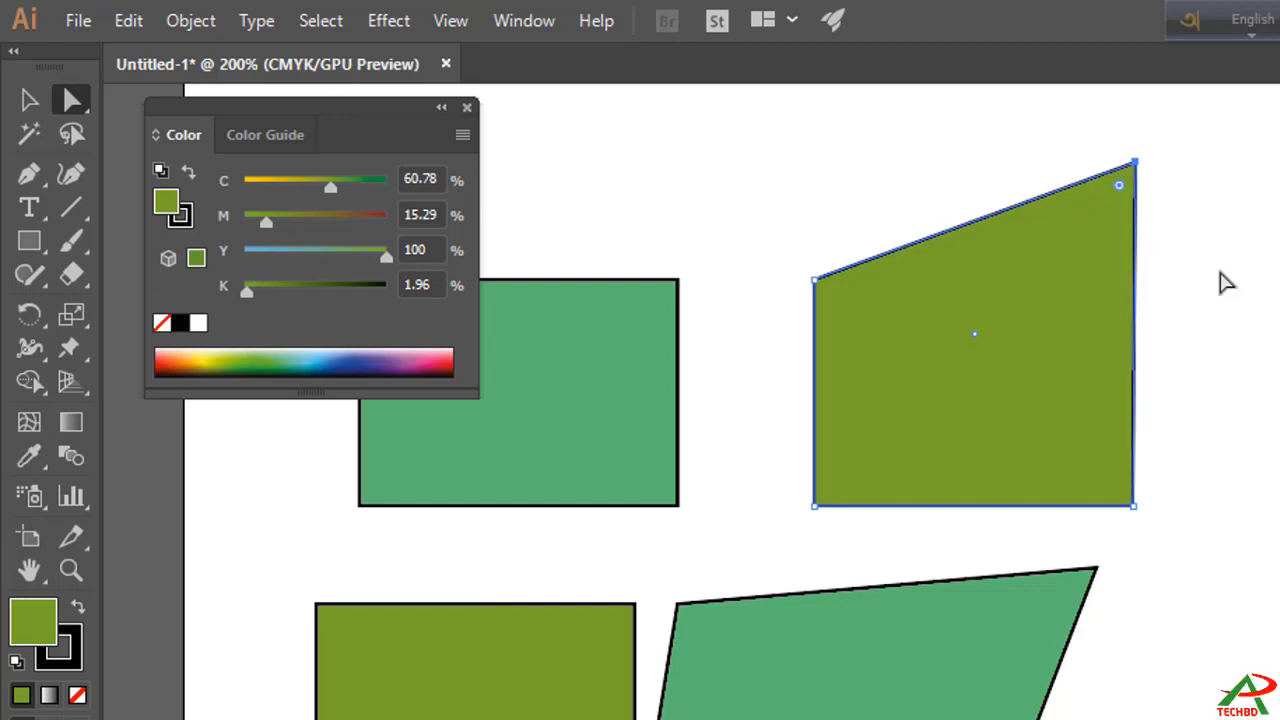
pyautogui.press('Right')
pyautogui.press('Right')
pyautogui.press('Right')
pyautogui.press('Right')
pyautogui.press('Right')
pyautogui.press('Right')
pyautogui.press('Right')
pyautogui.press('Right')
pyautogui.press('Right')
pyautogui.press('Right')
pyautogui.press('Right')
pyautogui.press('Right')
pyautogui.press('Right')
pyautogui.press('Right')
pyautogui.press('Right')
pyautogui.press('Right')
pyautogui.press('Right')
pyautogui.press('Right')
pyautogui.press('Right')
pyautogui.press('Right')
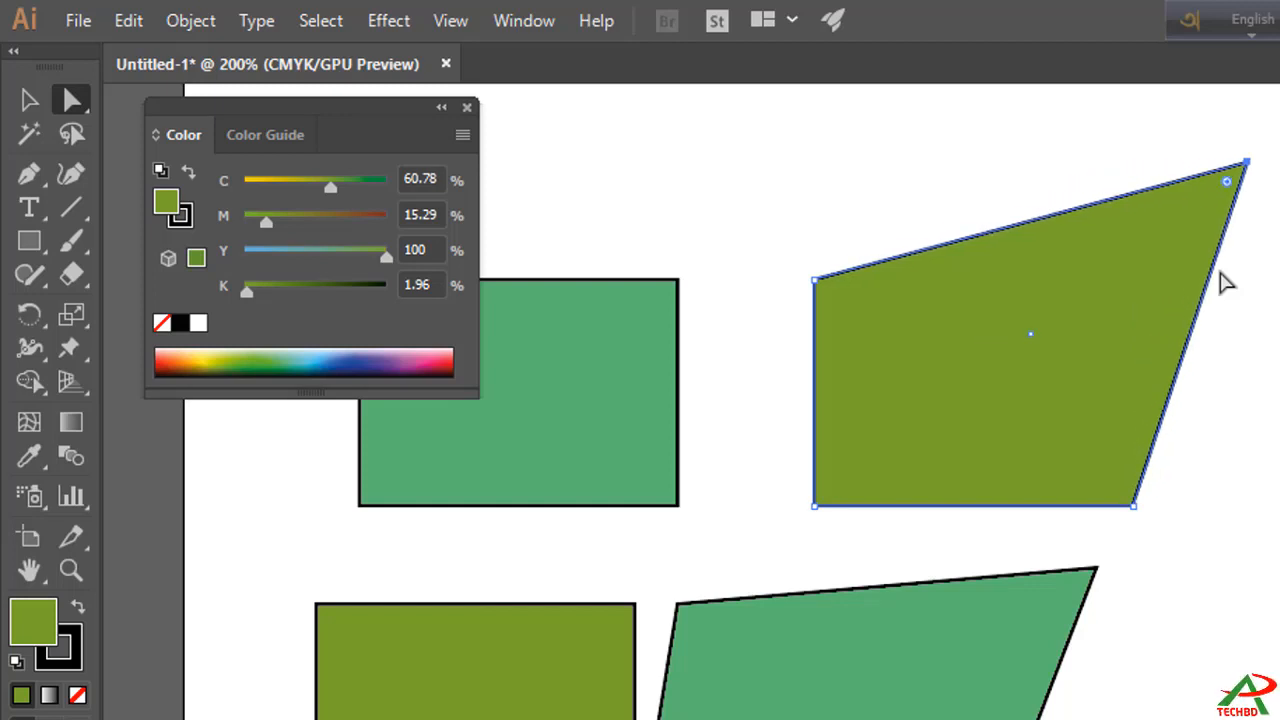
pyautogui.press('Right')
pyautogui.press('Right')
pyautogui.press('Right')
pyautogui.press('Right')
pyautogui.press('Right')
pyautogui.press('Right')
pyautogui.press('Right')
pyautogui.press('Right')
pyautogui.press('Right')
pyautogui.press('Right')
pyautogui.press('Right')
pyautogui.press('Right')
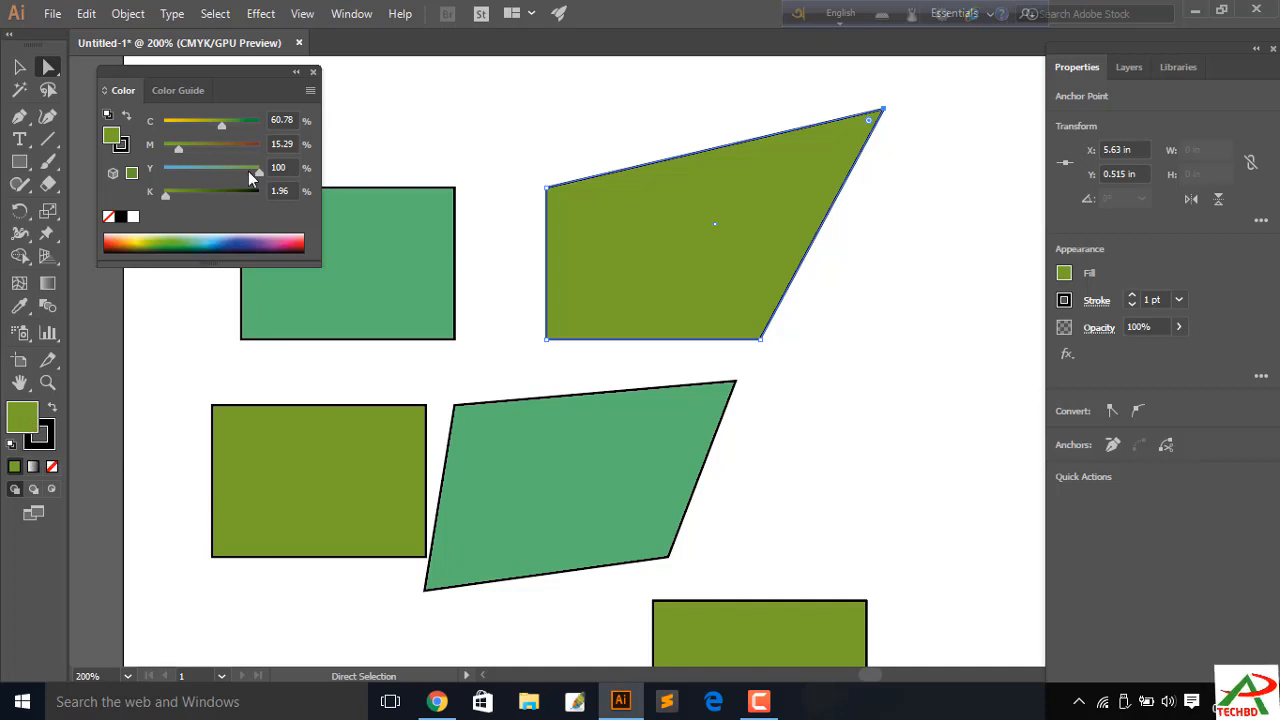
# Deselect the reshaped olive shape and minimize the Illustrator window to show the desktop
pyautogui.click(516, 183)
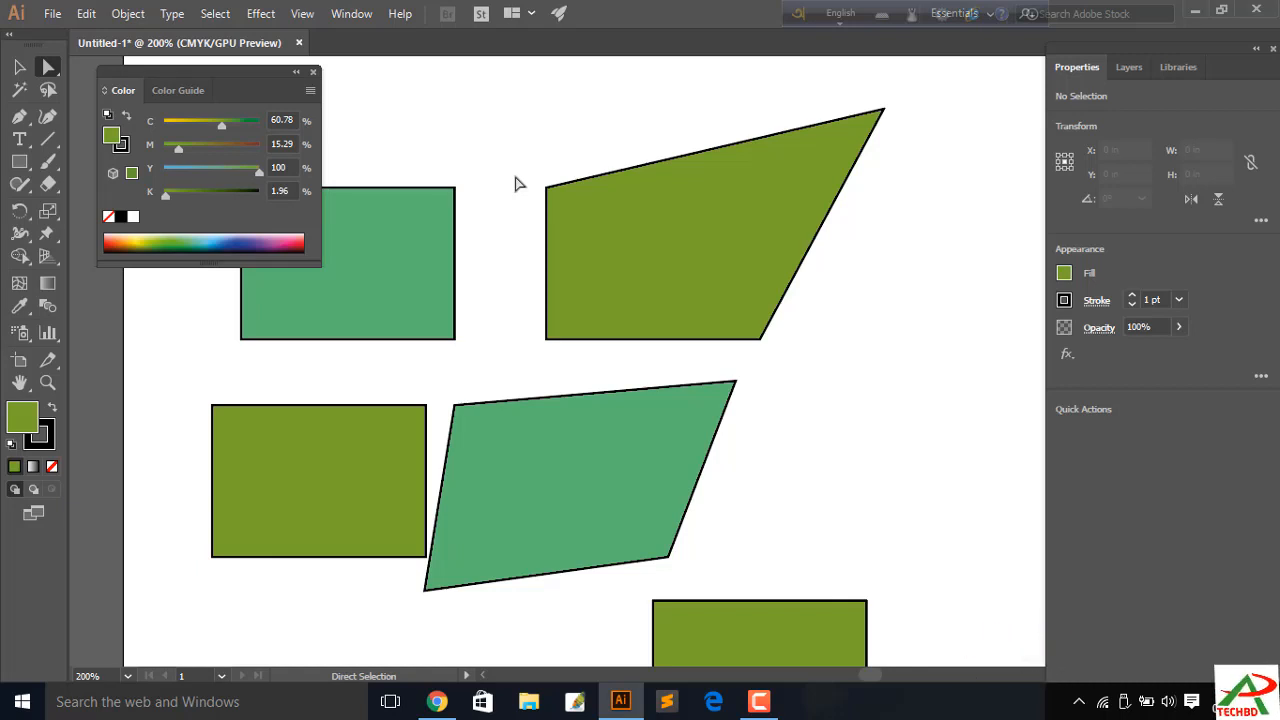
pyautogui.click(1197, 12)
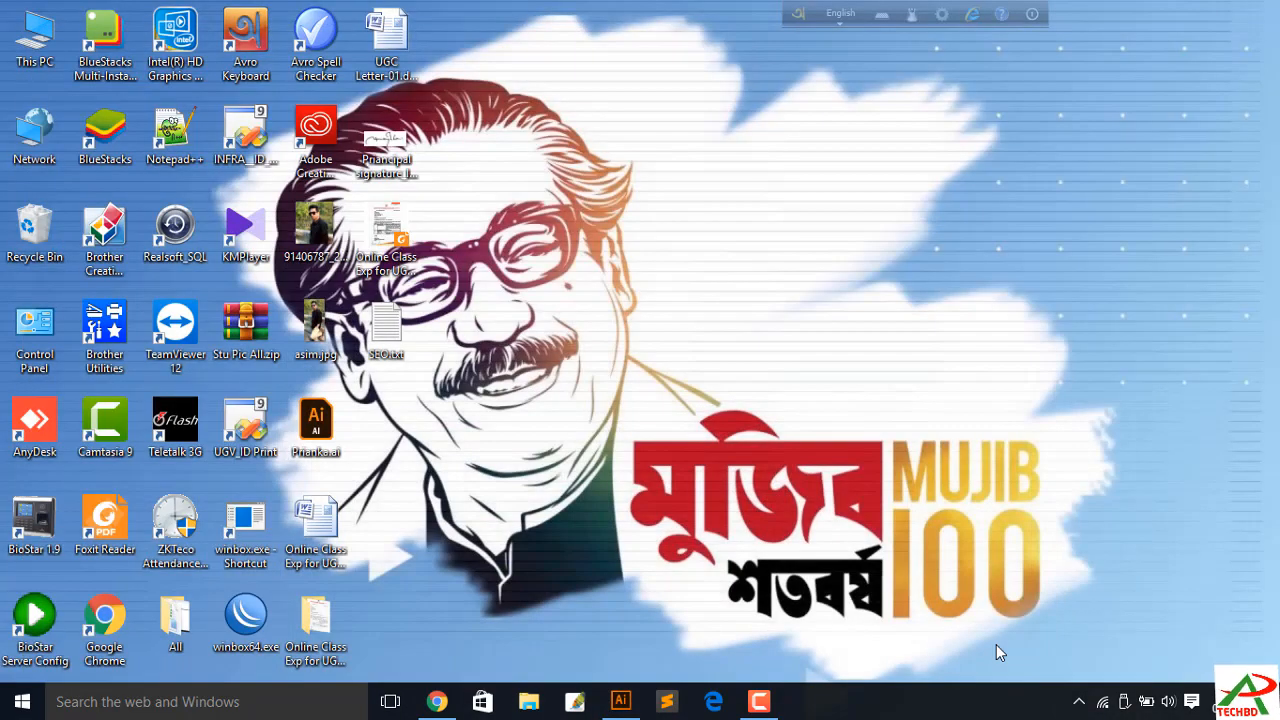